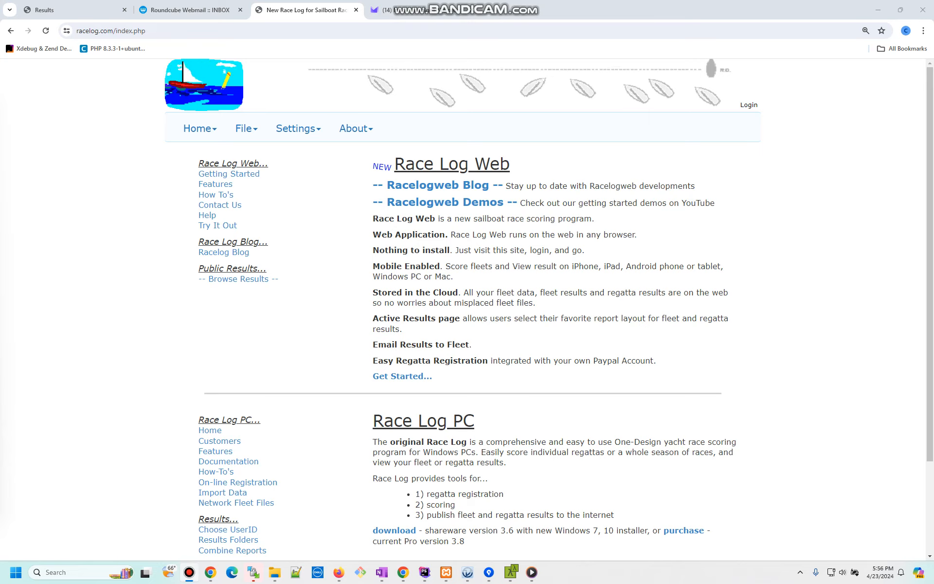
# - Open the new user registration form and enter a user ID and password
pyautogui.click(749, 105)
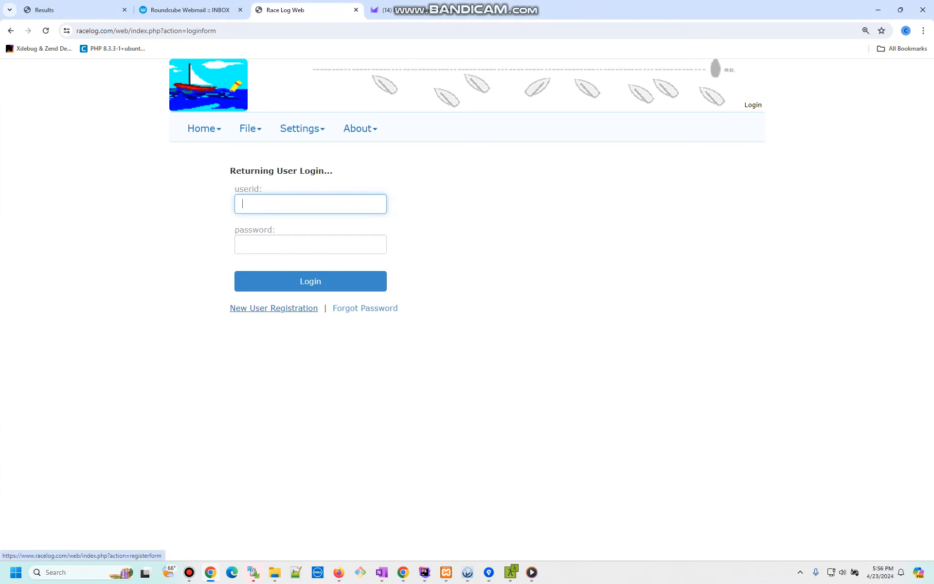
pyautogui.click(274, 308)
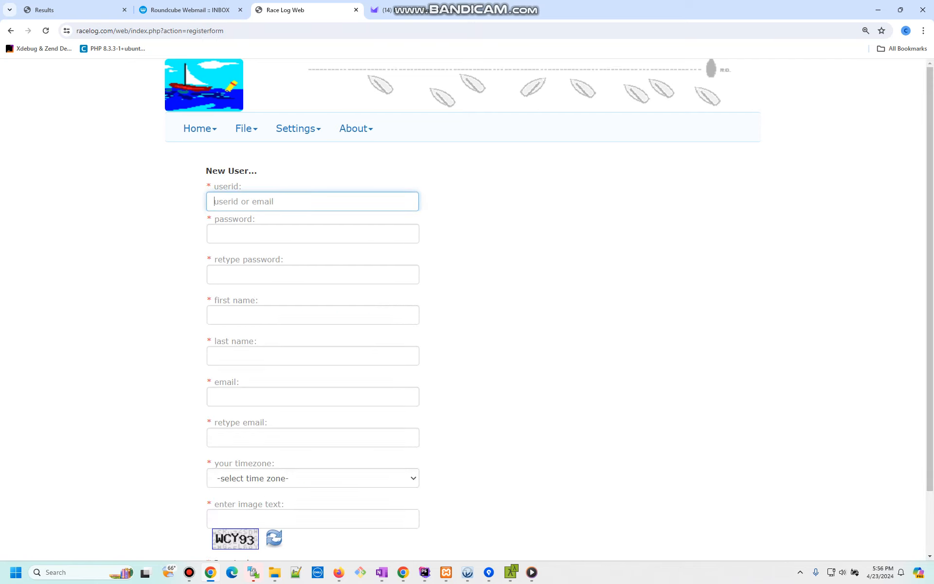
pyautogui.write('demo1')
pyautogui.press('Tab')
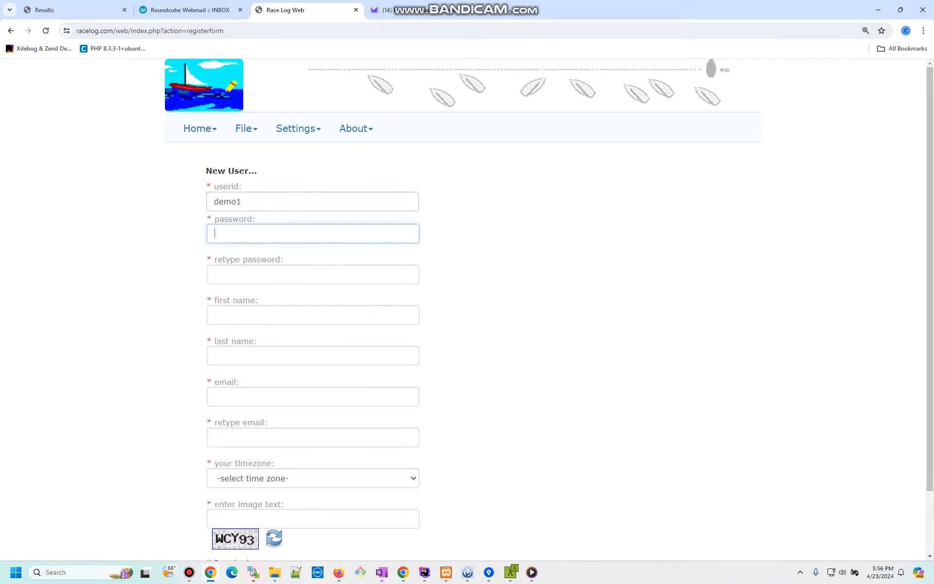
pyautogui.write('demo1')
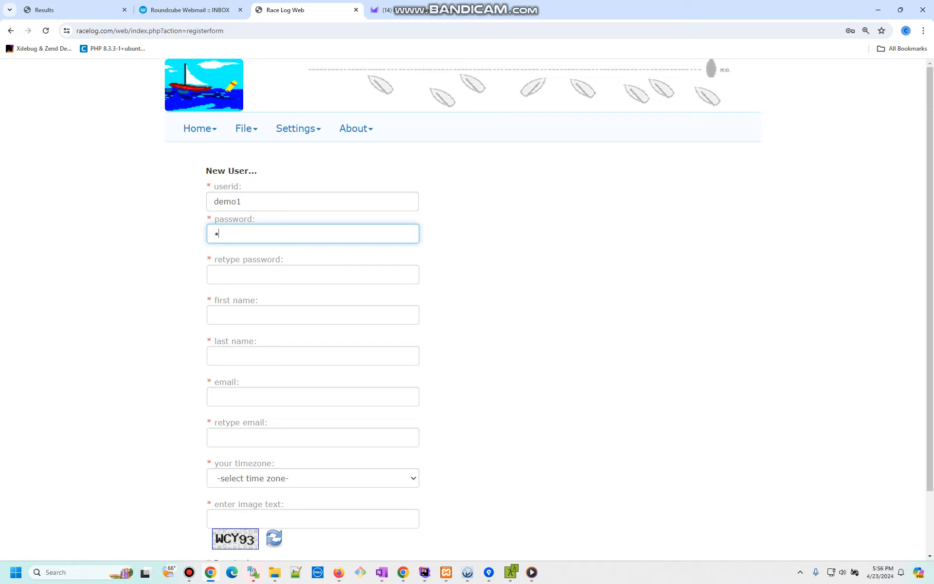
pyautogui.write('234')
pyautogui.click(215, 274)
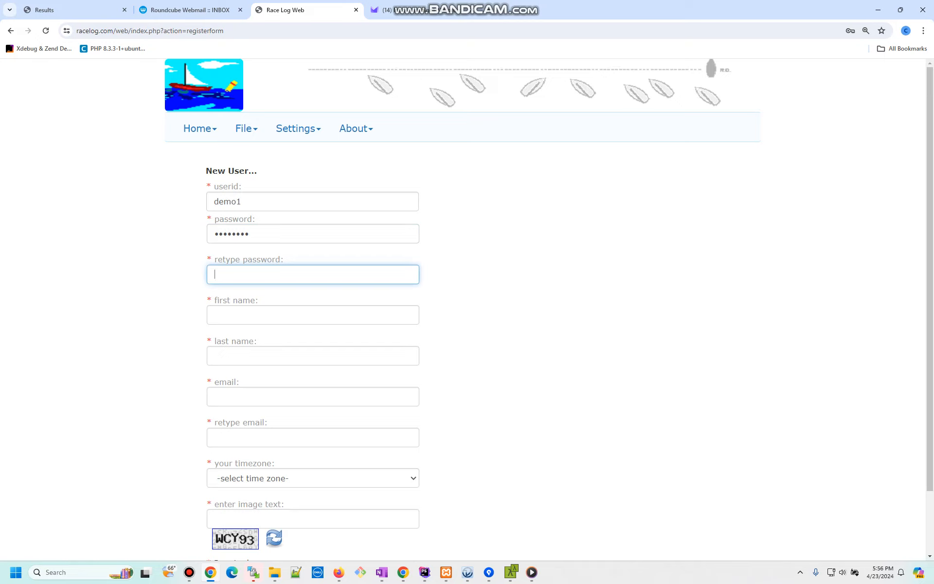
pyautogui.write('demo1234')
pyautogui.click(215, 315)
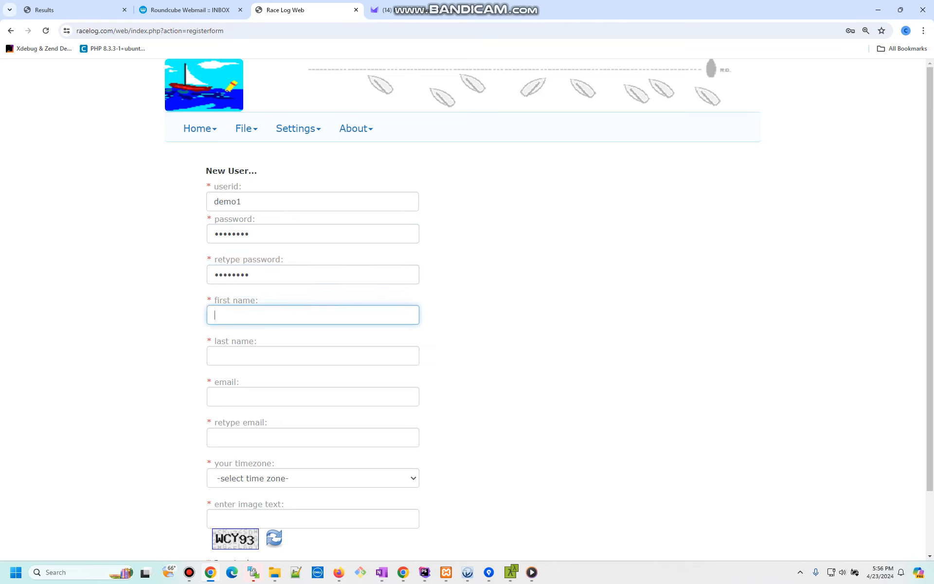
# - Fill in the first and last name and enter the e-mail address twice
pyautogui.write('Demo')
pyautogui.press('Tab')
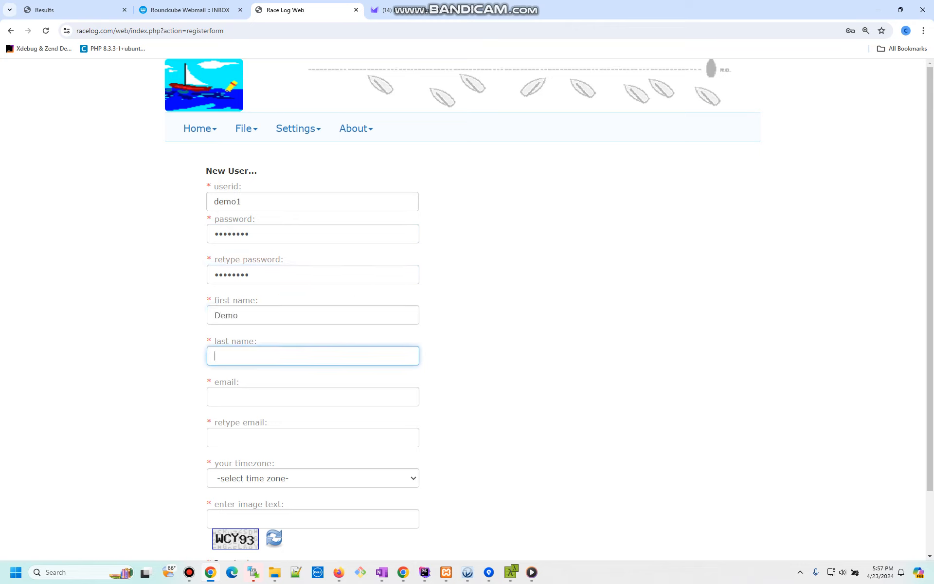
pyautogui.write('One')
pyautogui.press('Tab')
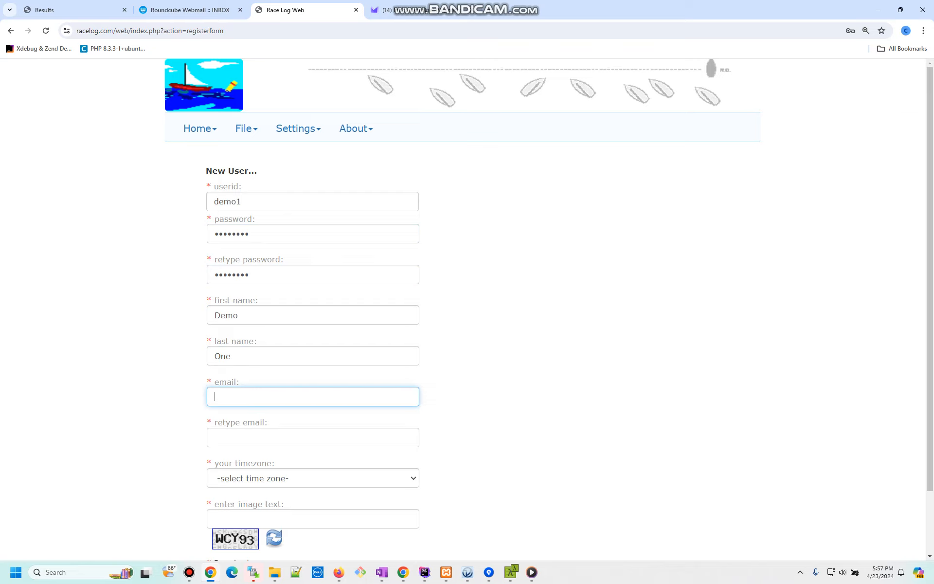
pyautogui.press('Tab')
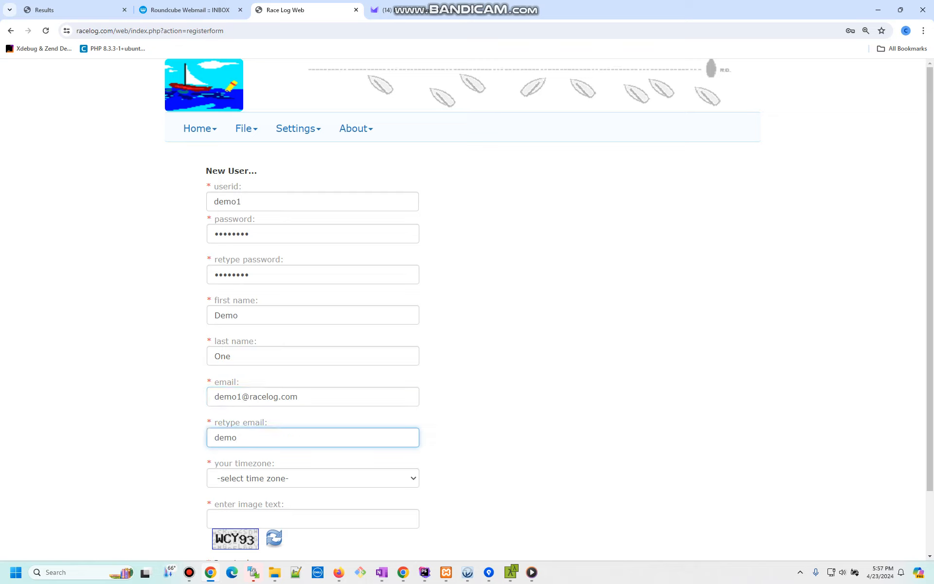
# - Choose Central Time, enter the image verification text, and submit the registration
pyautogui.press('Tab')
pyautogui.press('c')
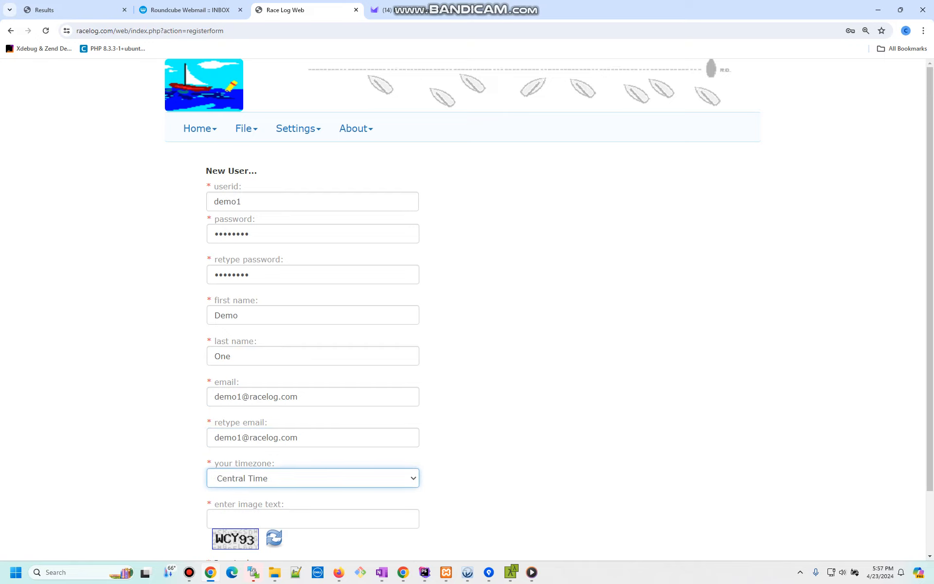
pyautogui.scroll(-2, 545, 310)
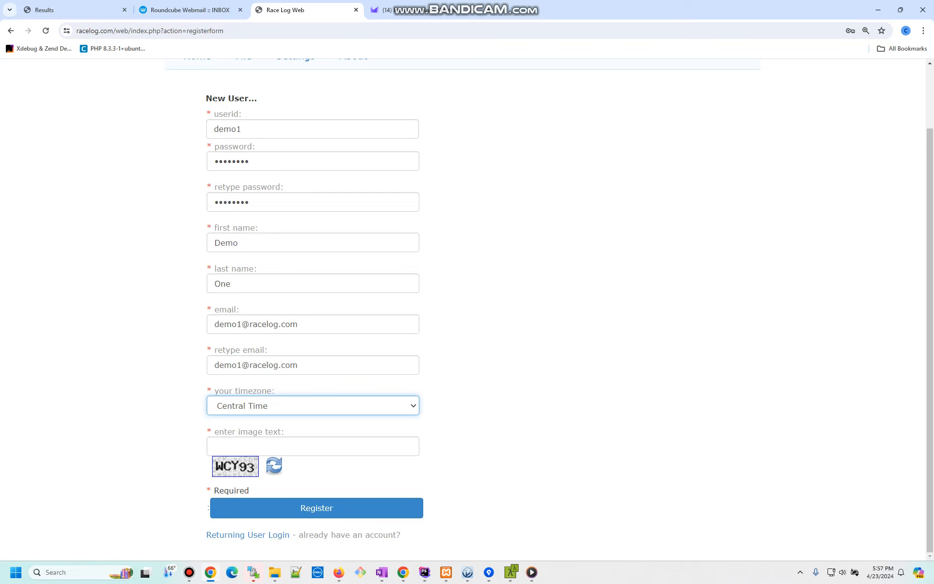
pyautogui.press('Tab')
pyautogui.write('MCY')
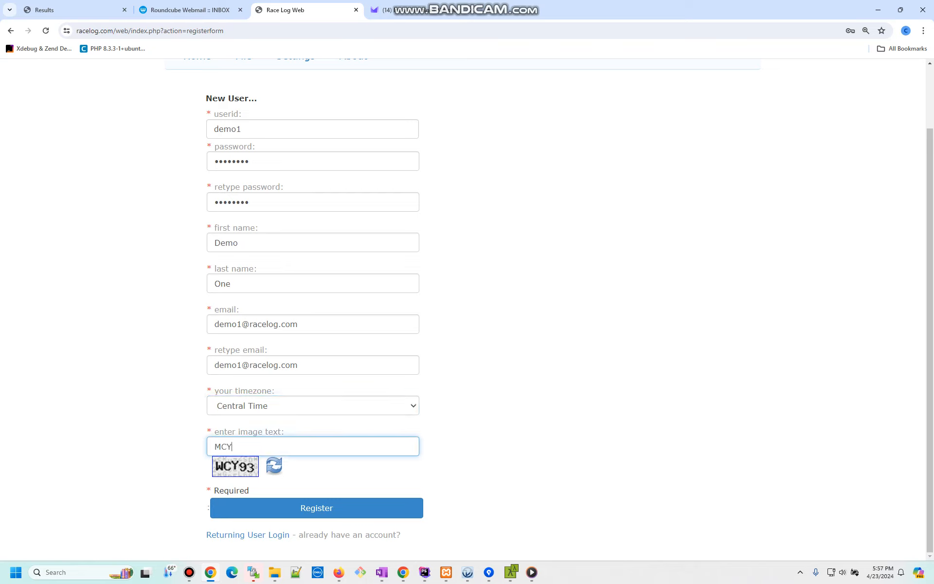
pyautogui.write('83')
pyautogui.hotkey('shift', 'Left')
pyautogui.write('W')
pyautogui.moveTo(233, 447); pyautogui.dragTo(238, 447)
pyautogui.write('9')
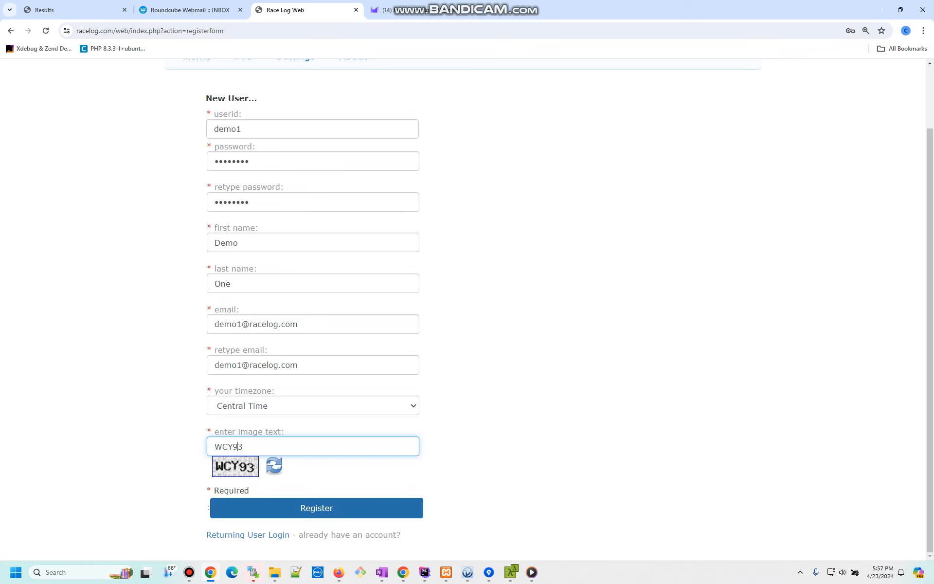
pyautogui.click(316, 507)
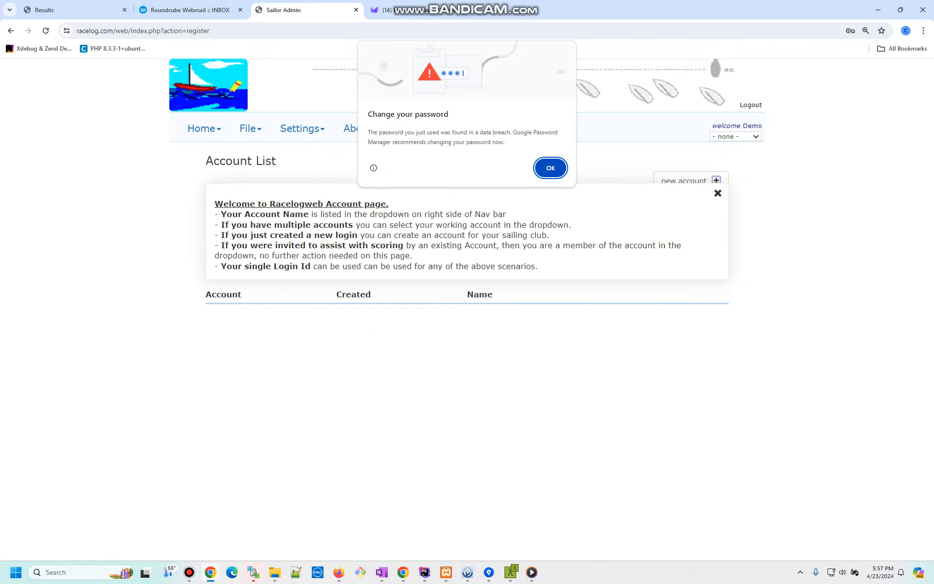
# - Dismiss Chrome's 'Change your password' warning dialog
pyautogui.press('Return')
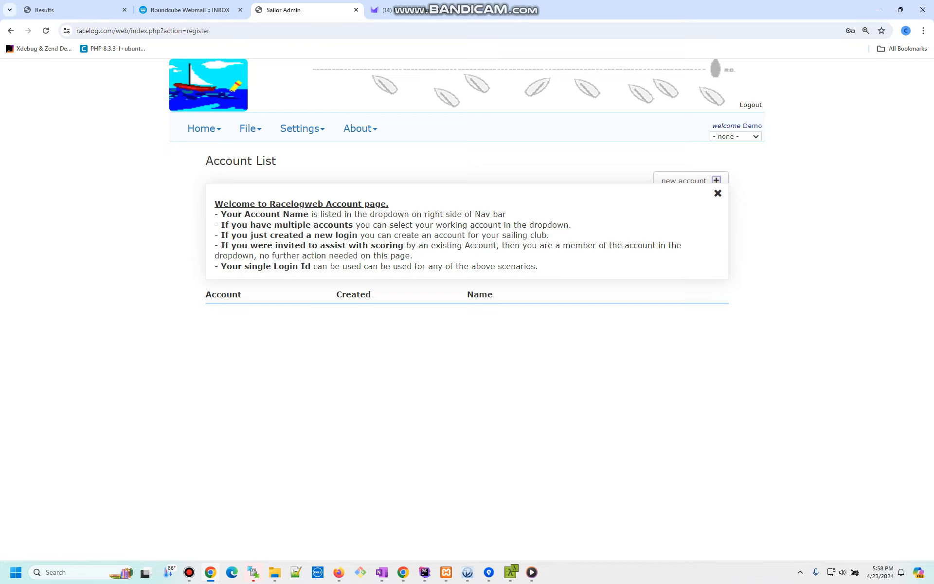
# - Close the welcome panel and add a new account named 'Demo Account 1'
pyautogui.click(718, 193)
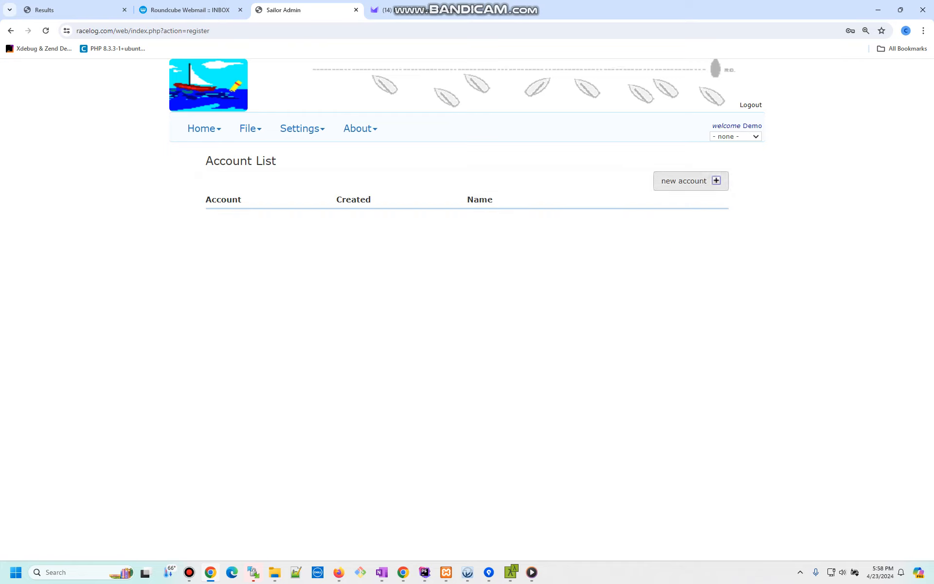
pyautogui.click(690, 180)
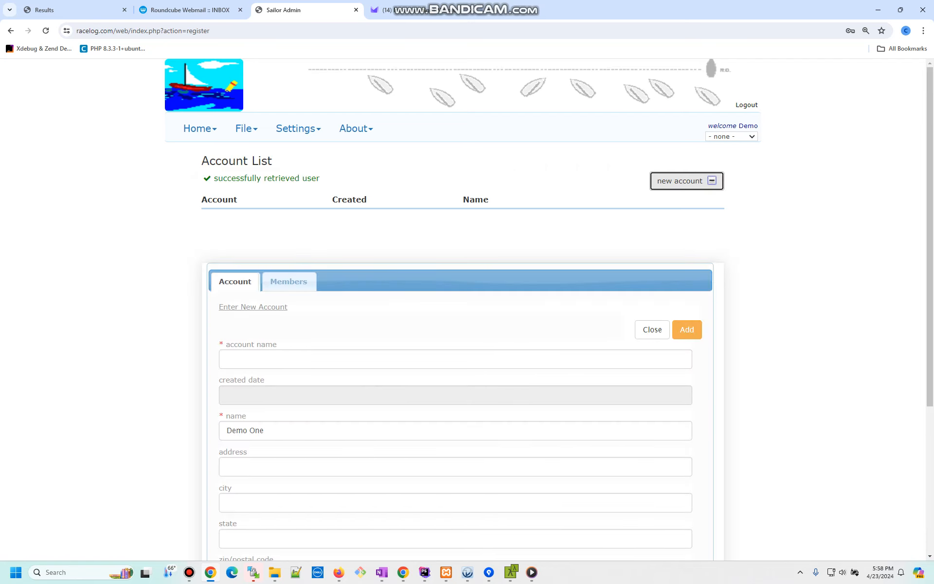
pyautogui.click(228, 359)
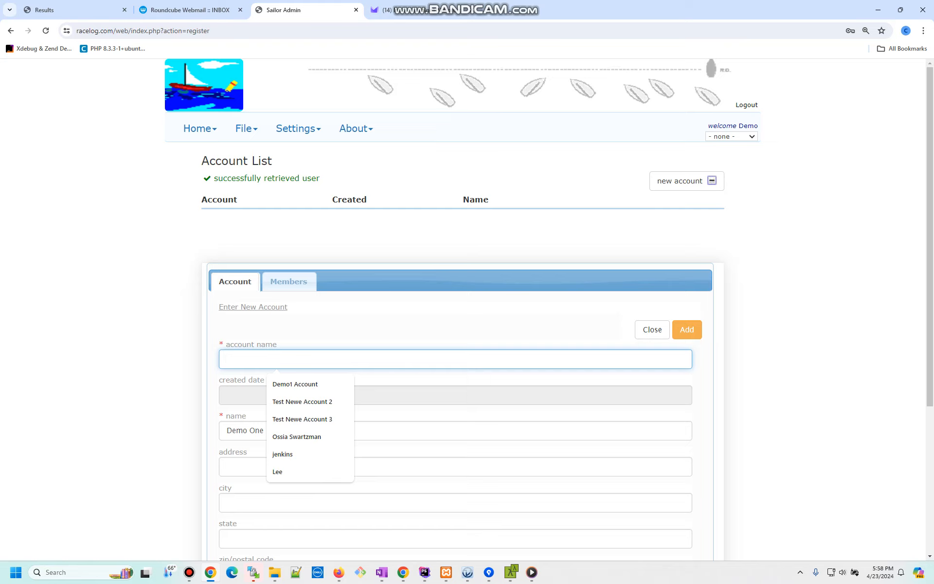
pyautogui.write('Dem')
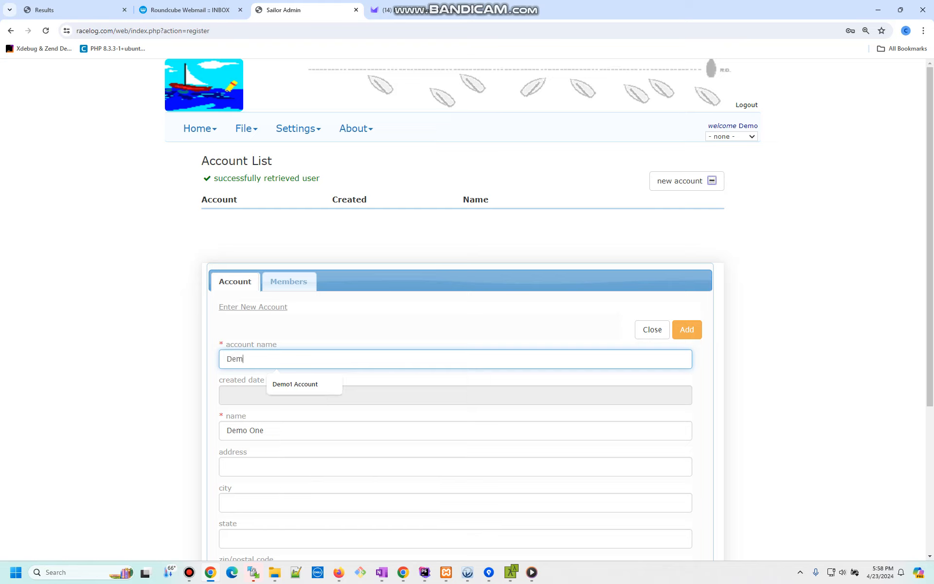
pyautogui.write('o Account 1')
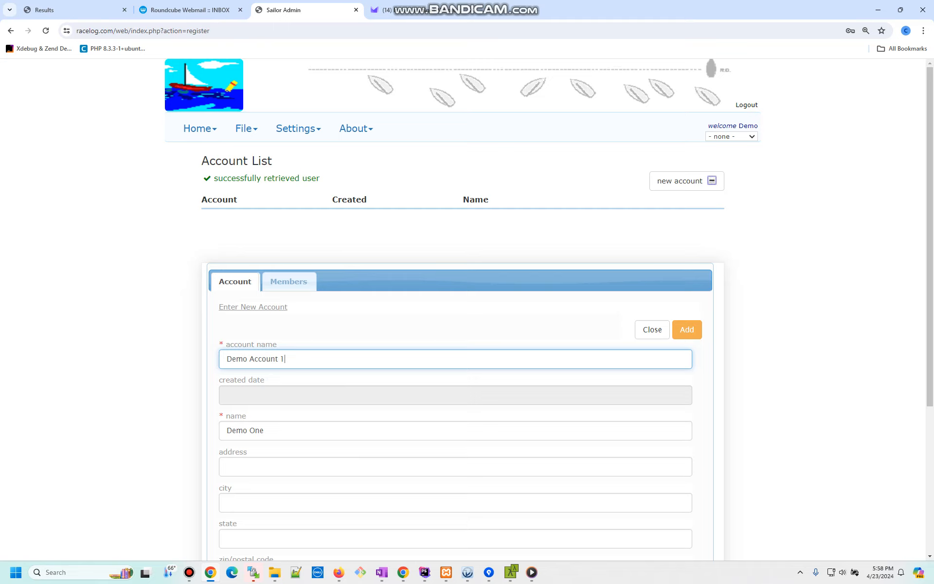
pyautogui.scroll(-3, 467, 309)
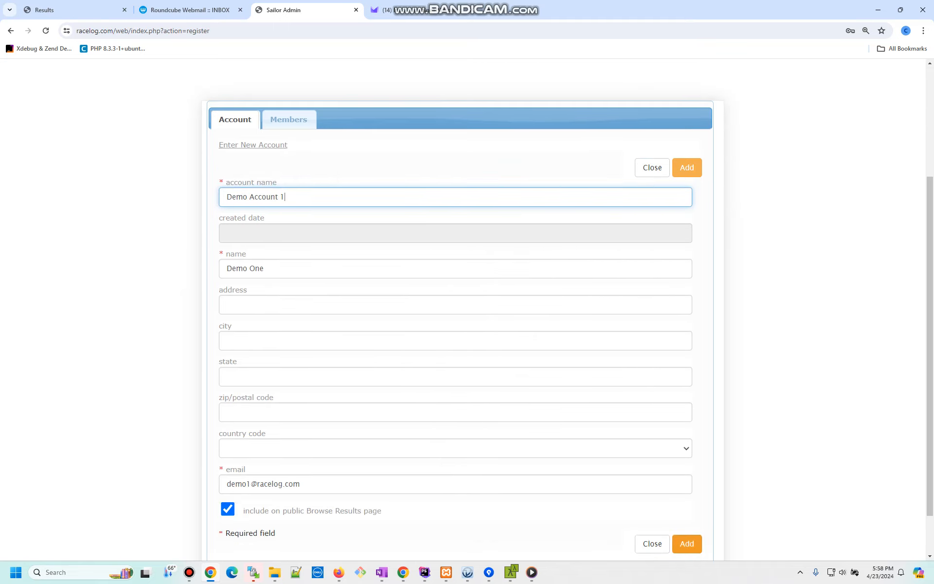
pyautogui.click(687, 544)
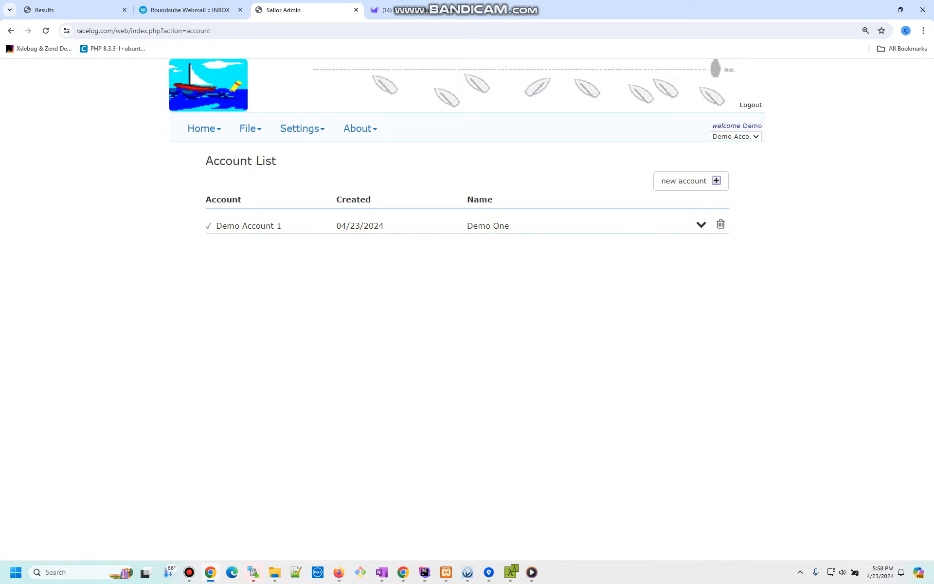
pyautogui.click(736, 137)
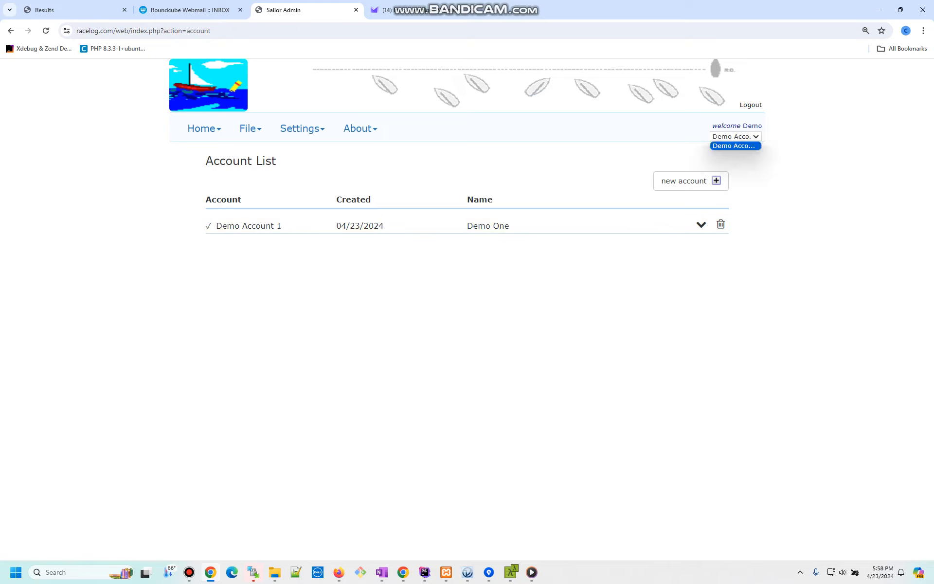
# - Go to the Fleets page and confirm no saved fleet exists yet
pyautogui.click(736, 137)
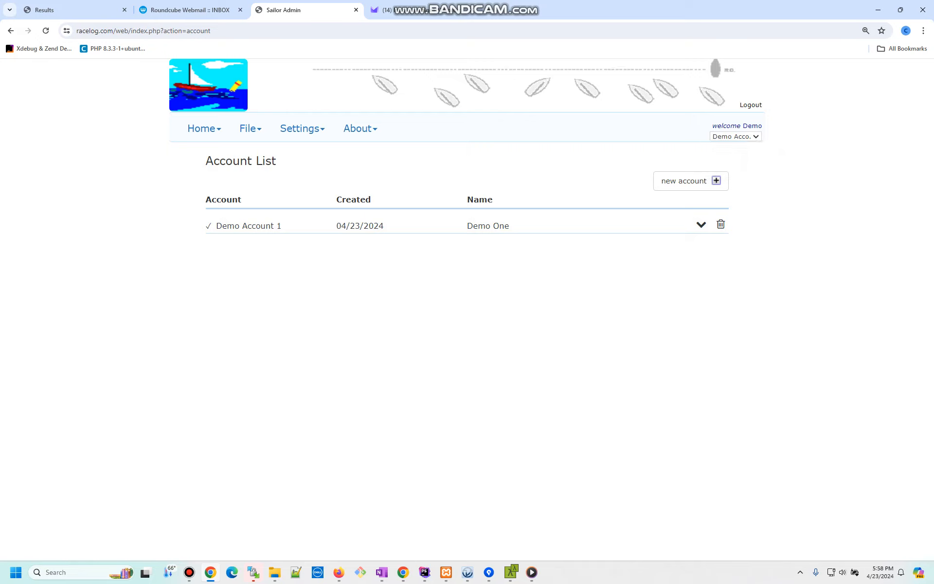
pyautogui.click(248, 128)
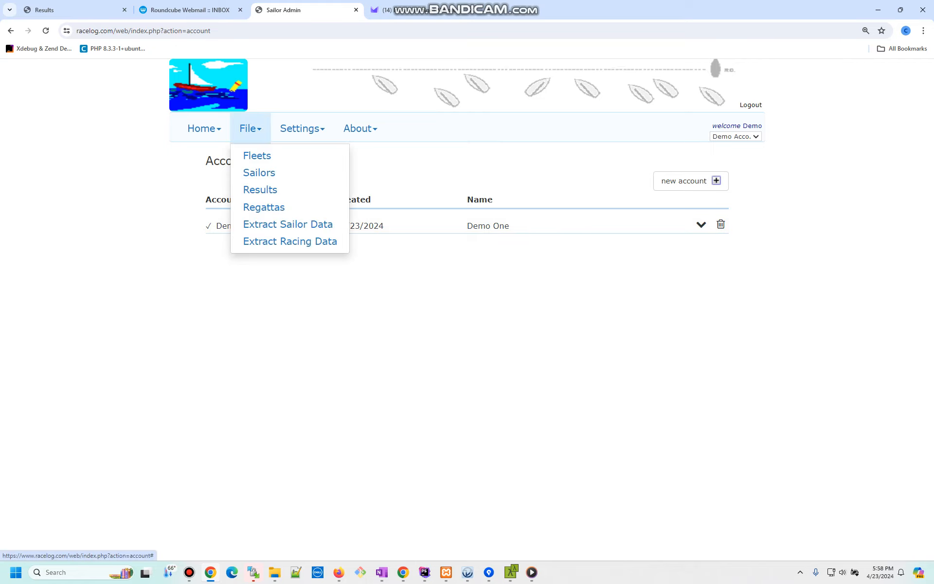
pyautogui.click(256, 154)
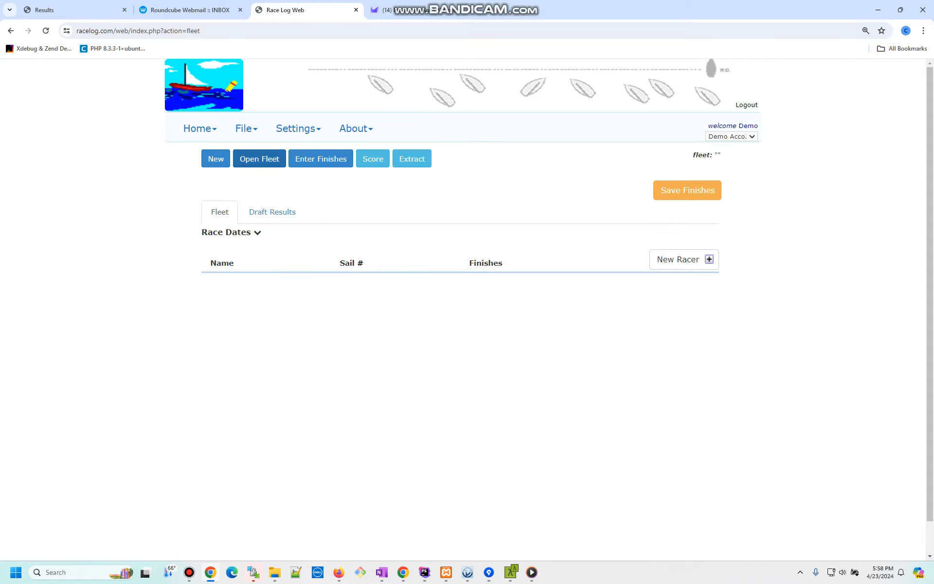
pyautogui.click(260, 158)
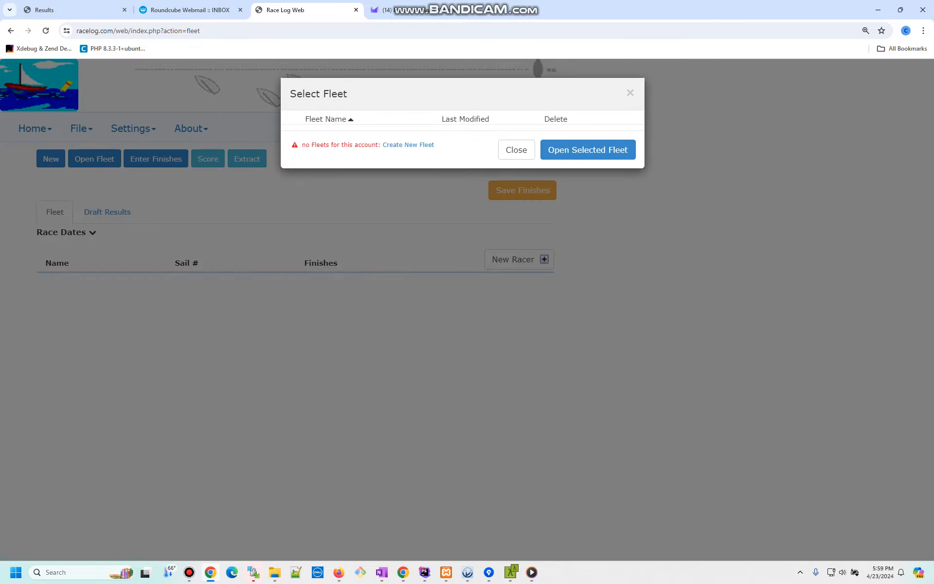
pyautogui.click(517, 149)
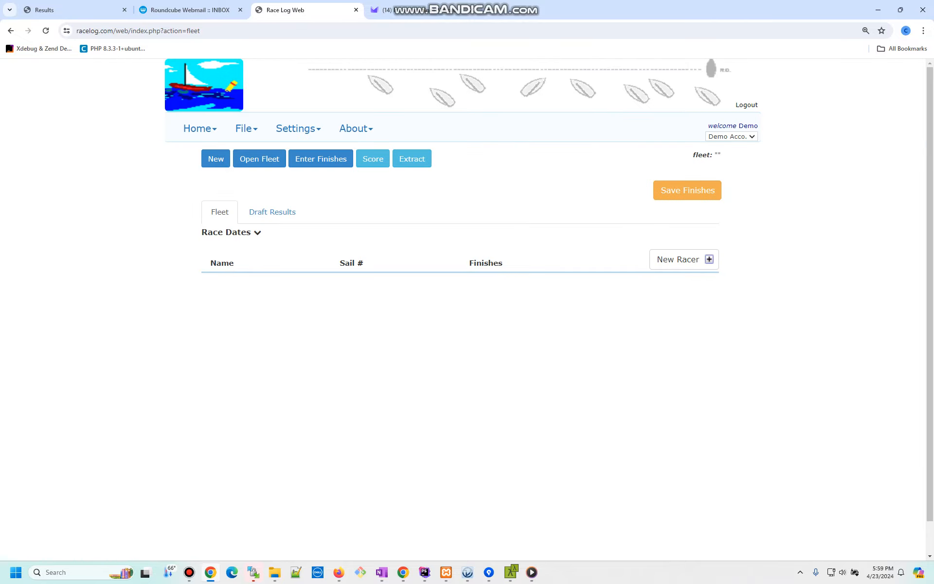
# - Create a fleet named 'Fleet One' and open it
pyautogui.click(215, 159)
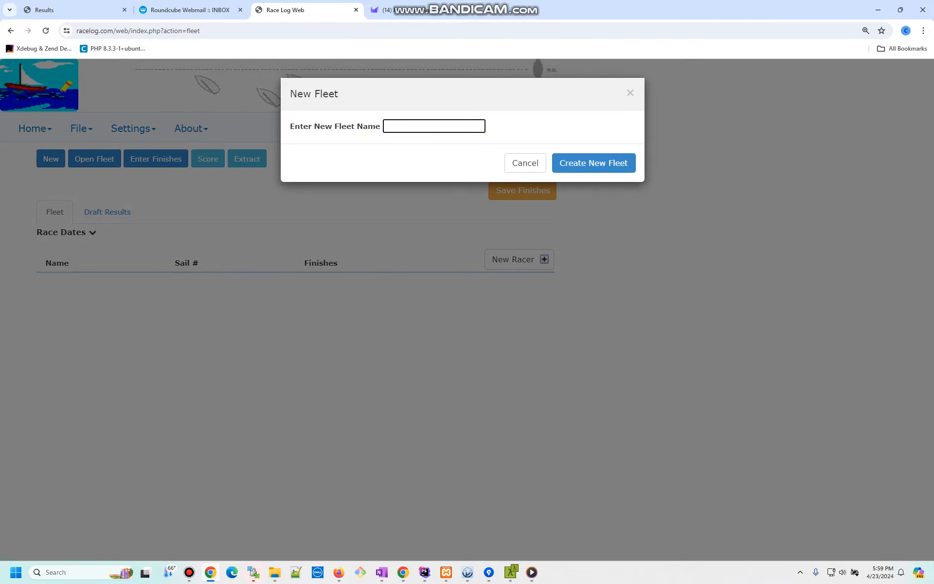
pyautogui.write('Fleet O')
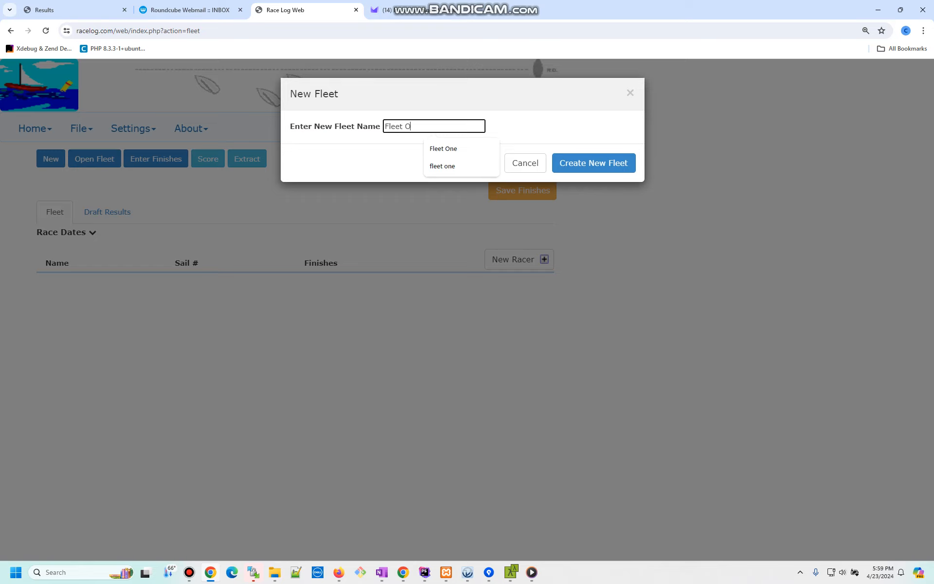
pyautogui.write('ne')
pyautogui.click(593, 163)
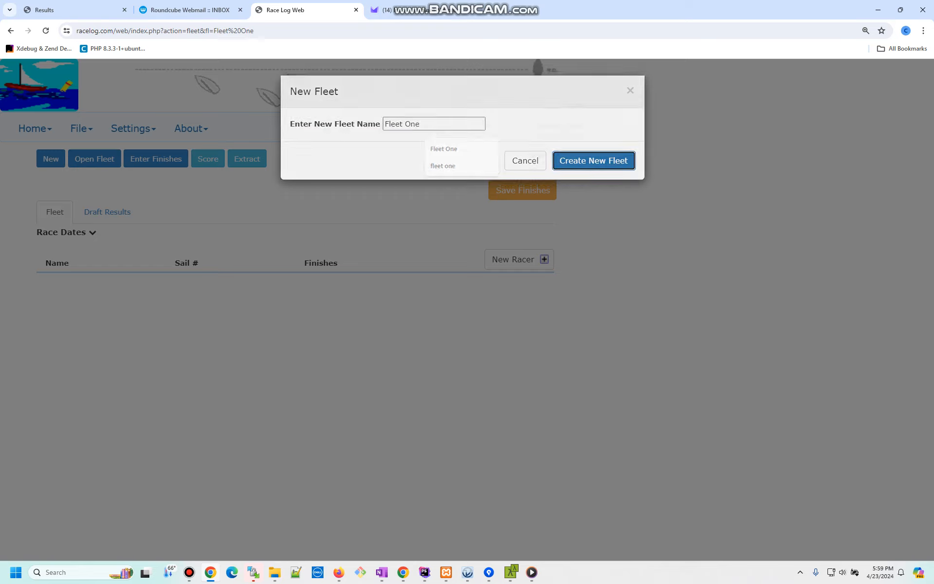
pyautogui.click(260, 159)
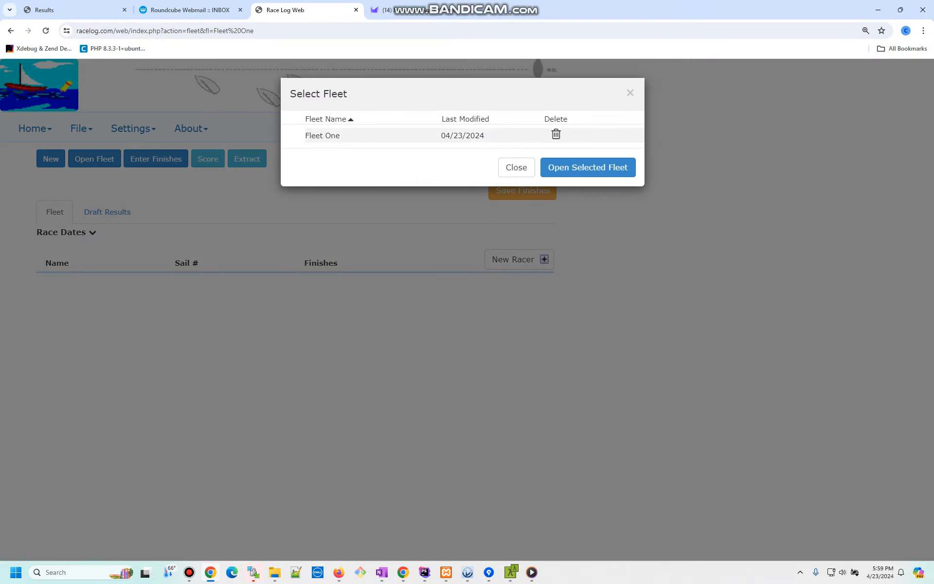
pyautogui.click(370, 136)
pyautogui.click(588, 167)
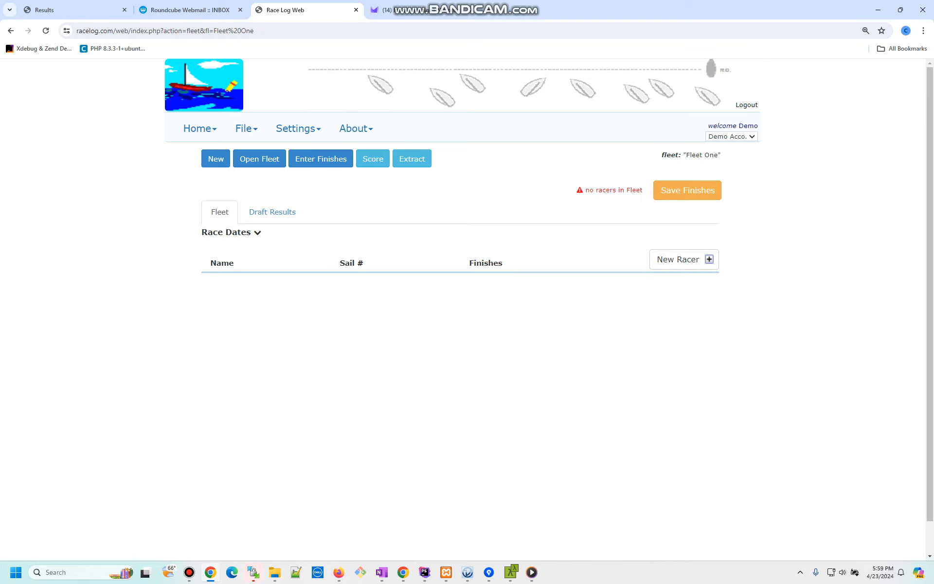
pyautogui.click(684, 259)
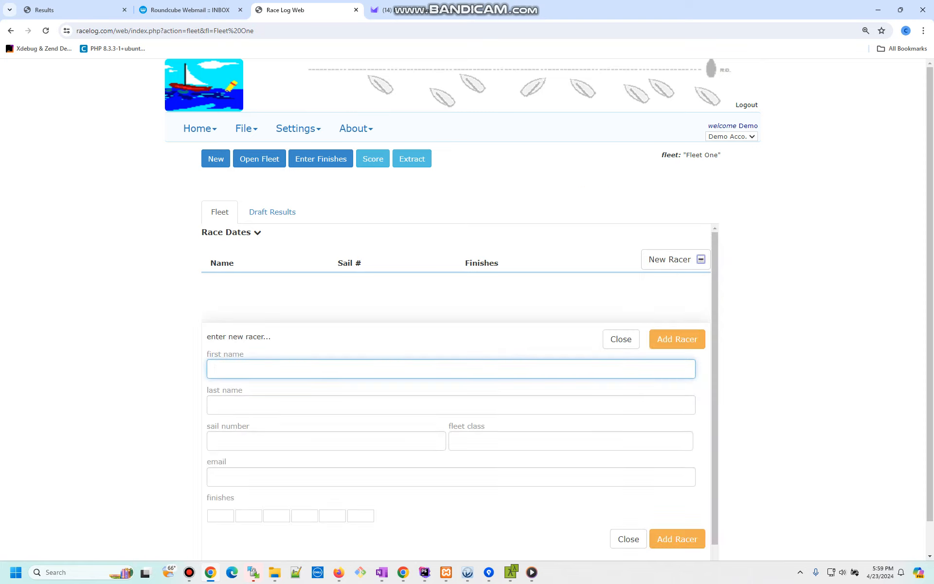
# - Add a racer with placeholder names and sail number 11111
pyautogui.click(293, 369)
pyautogui.write('aaaaa')
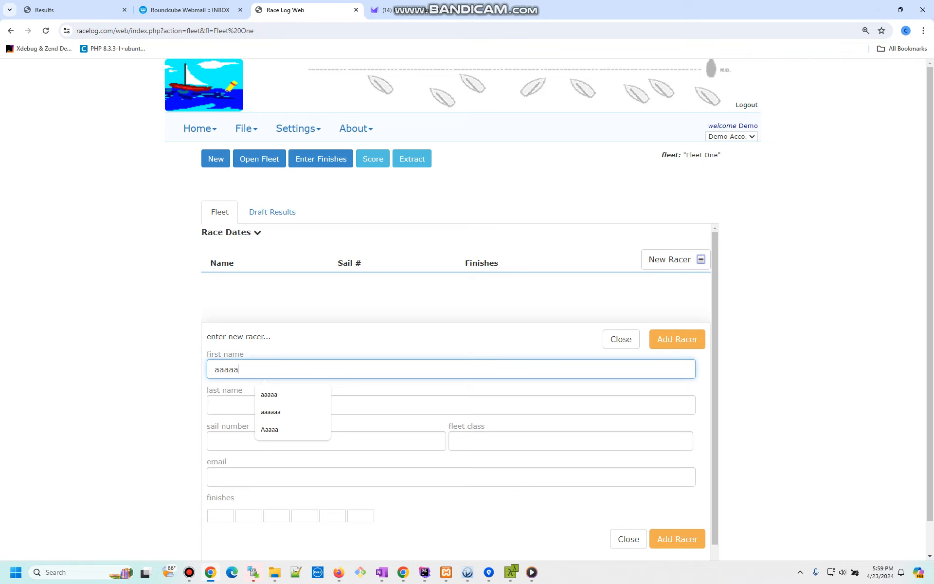
pyautogui.press('Tab')
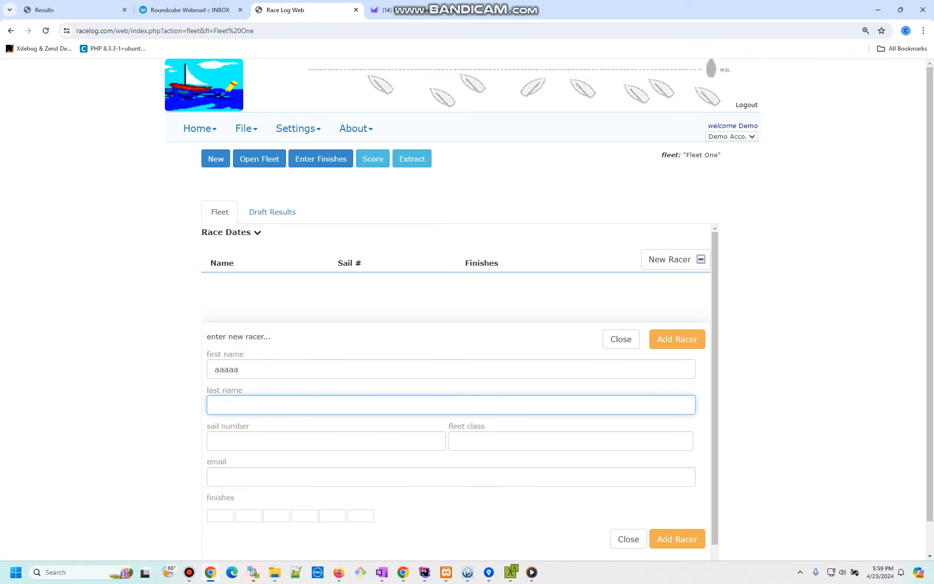
pyautogui.write('AAAAA')
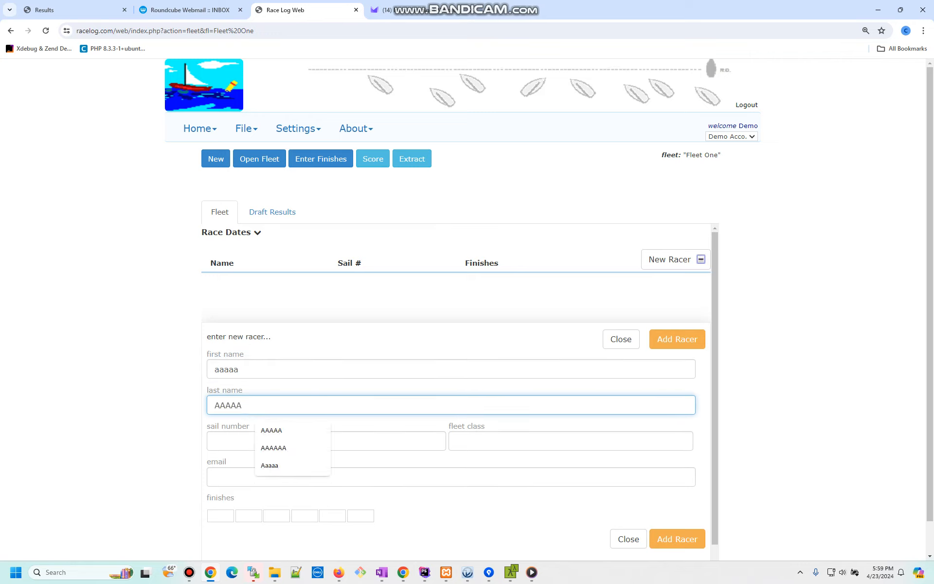
pyautogui.click(215, 441)
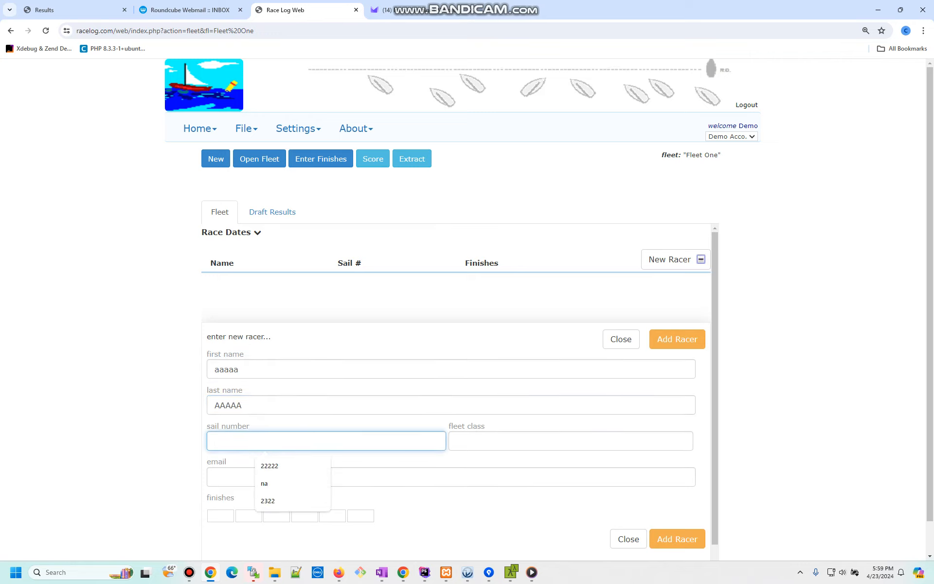
pyautogui.write('11111')
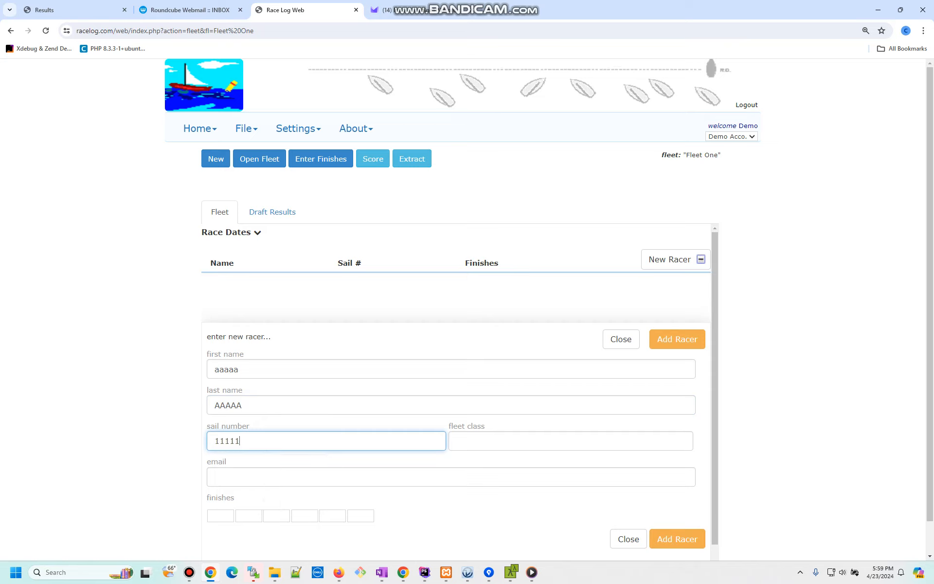
pyautogui.click(677, 339)
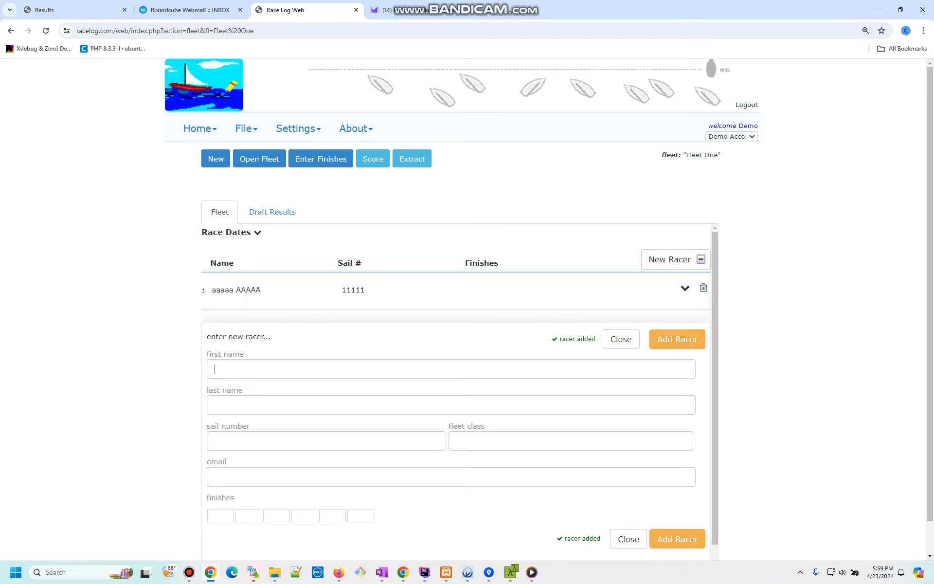
# - Add a second racer with placeholder names and sail number 2222
pyautogui.click(244, 369)
pyautogui.write('bbbbb')
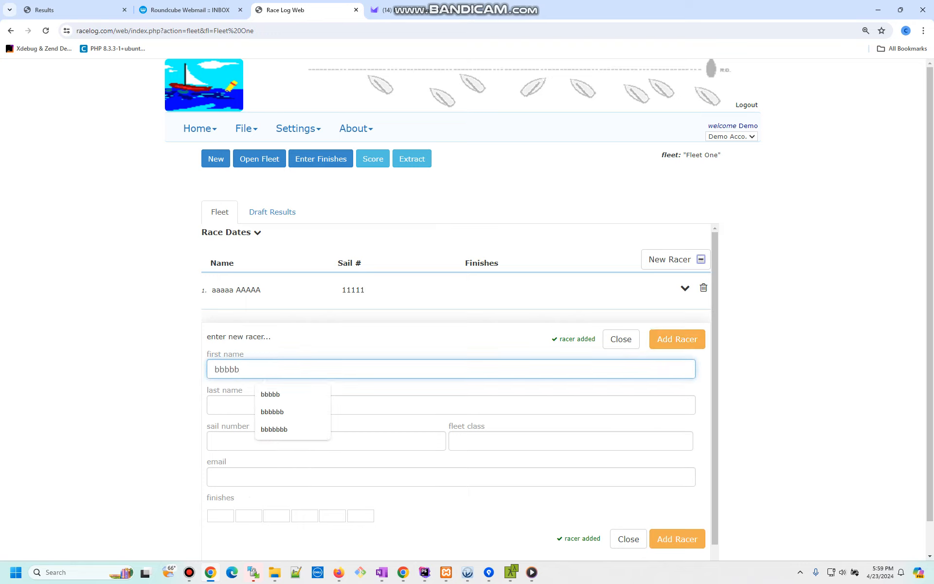
pyautogui.press('Tab')
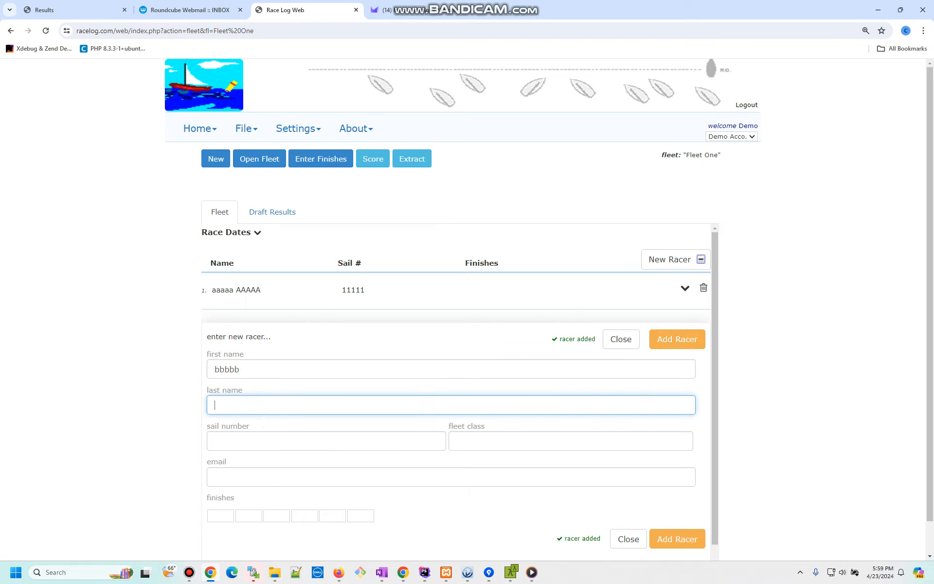
pyautogui.write('BBBBB')
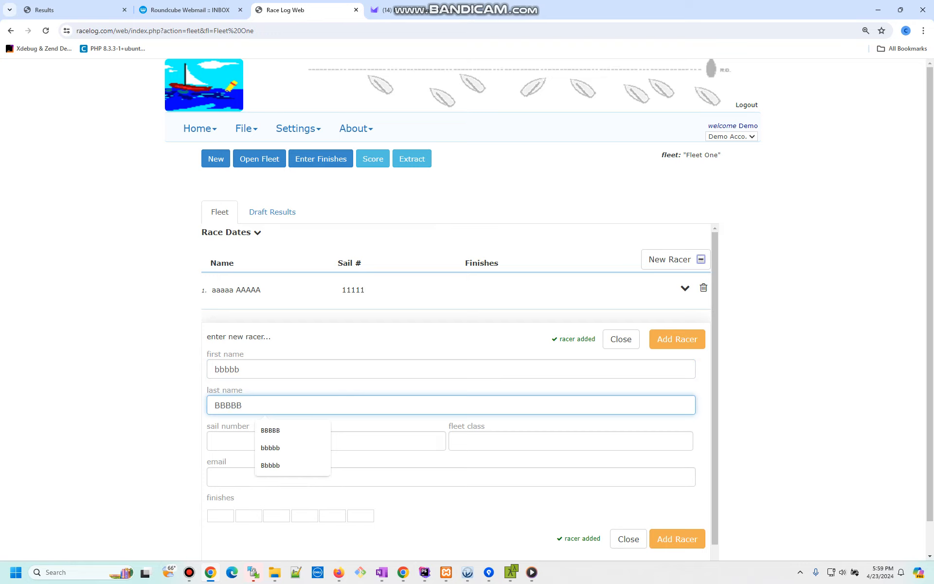
pyautogui.click(351, 441)
pyautogui.write('2222')
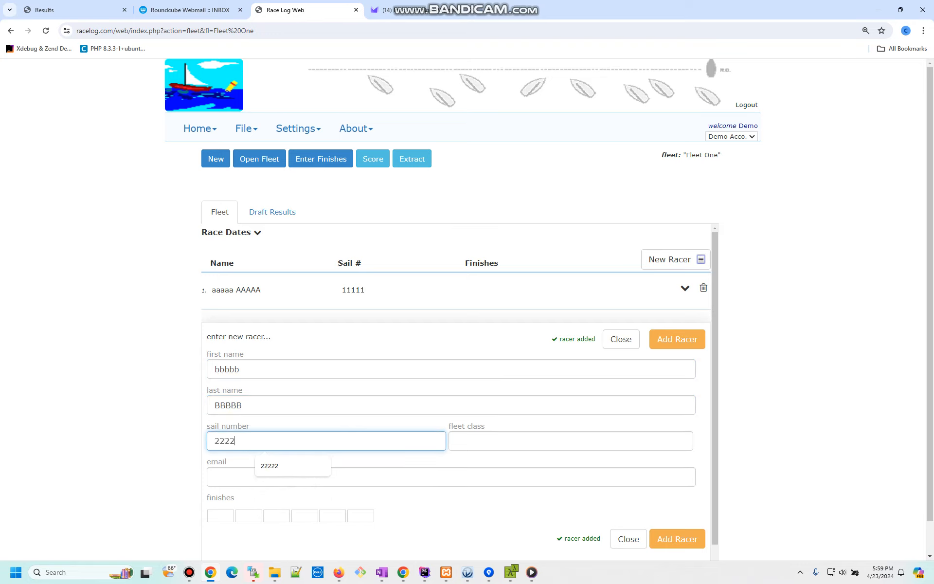
pyautogui.click(677, 339)
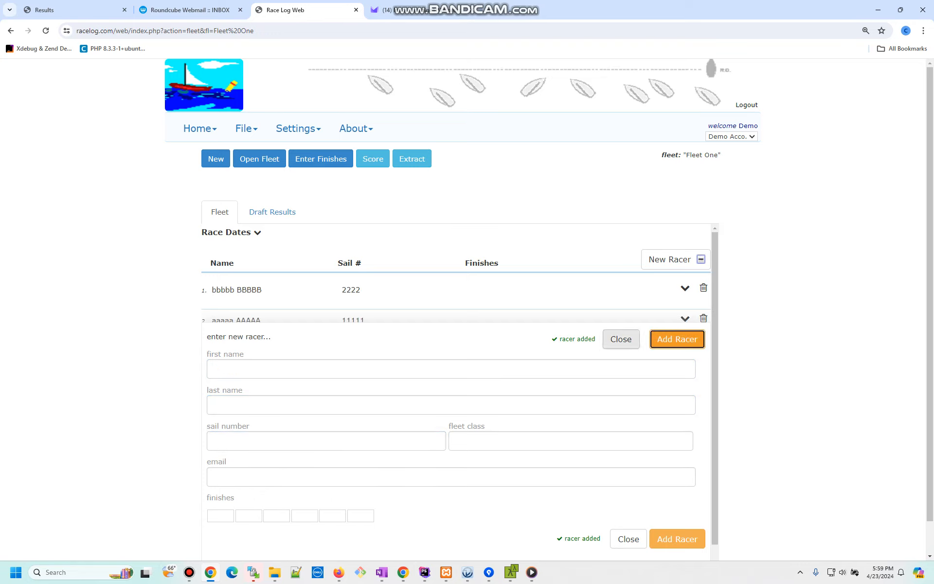
# - Add a third racer with placeholder names and sail number 3333
pyautogui.click(451, 368)
pyautogui.write('ccccc')
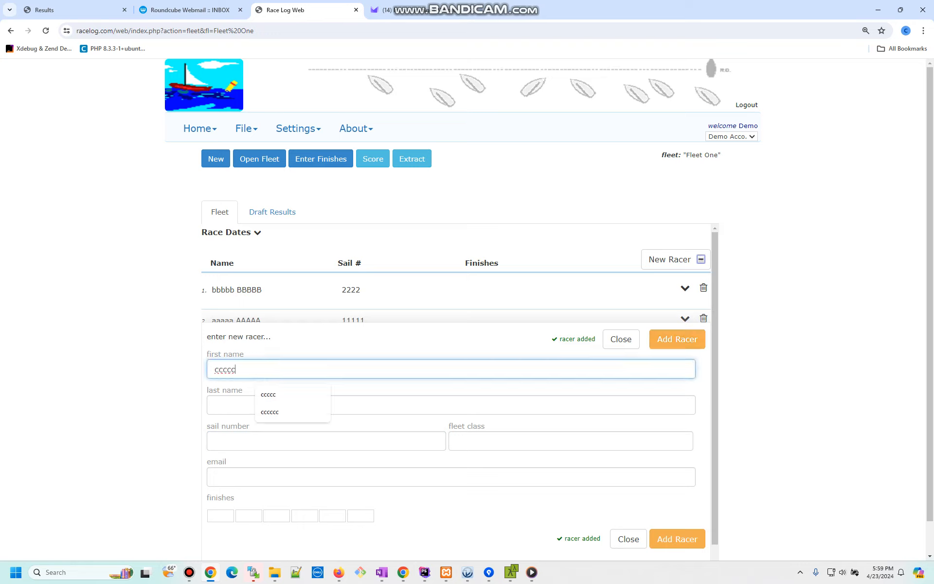
pyautogui.press('Tab')
pyautogui.write('CCCCC')
pyautogui.press('Tab')
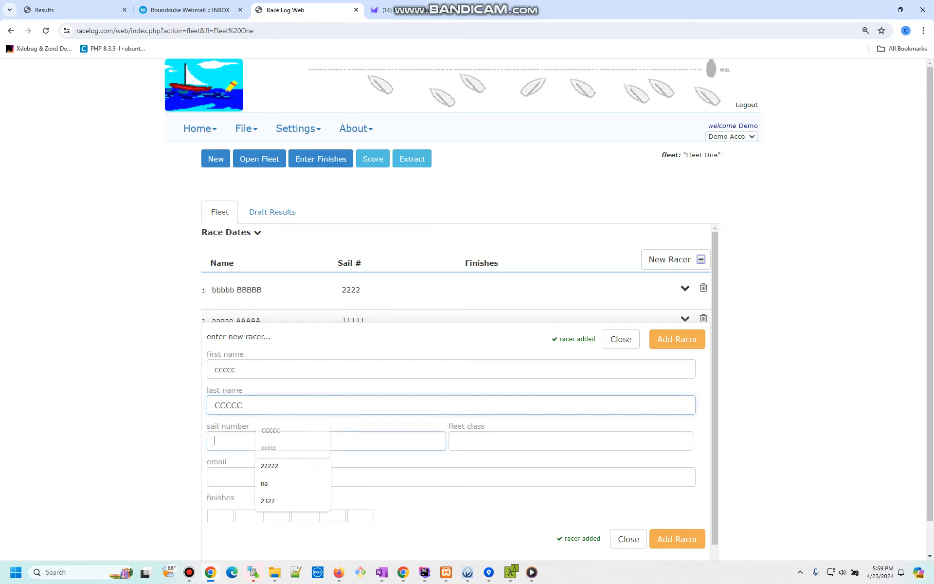
pyautogui.write('3333')
pyautogui.click(677, 340)
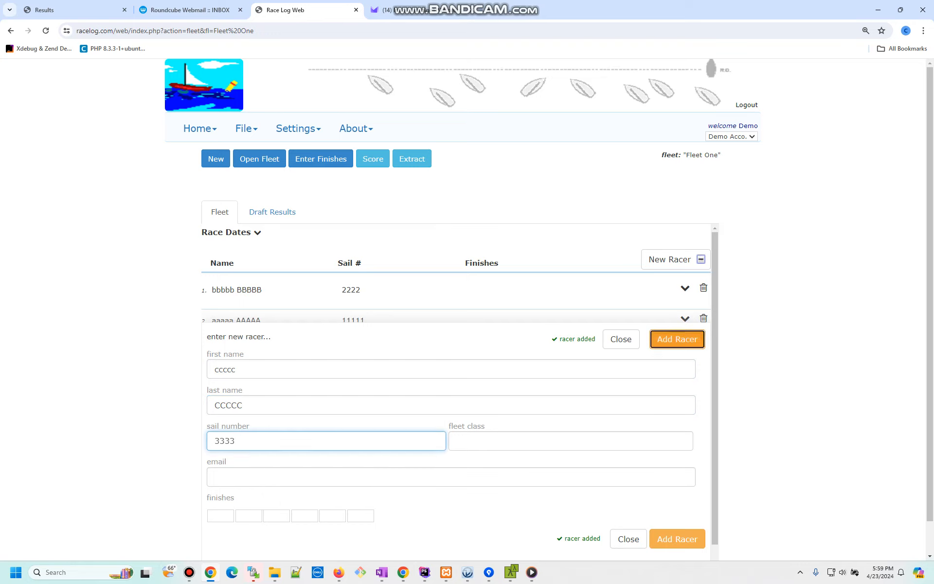
# - Add a fourth racer, sail 4444, with a first finish of 4, then close the form
pyautogui.click(215, 369)
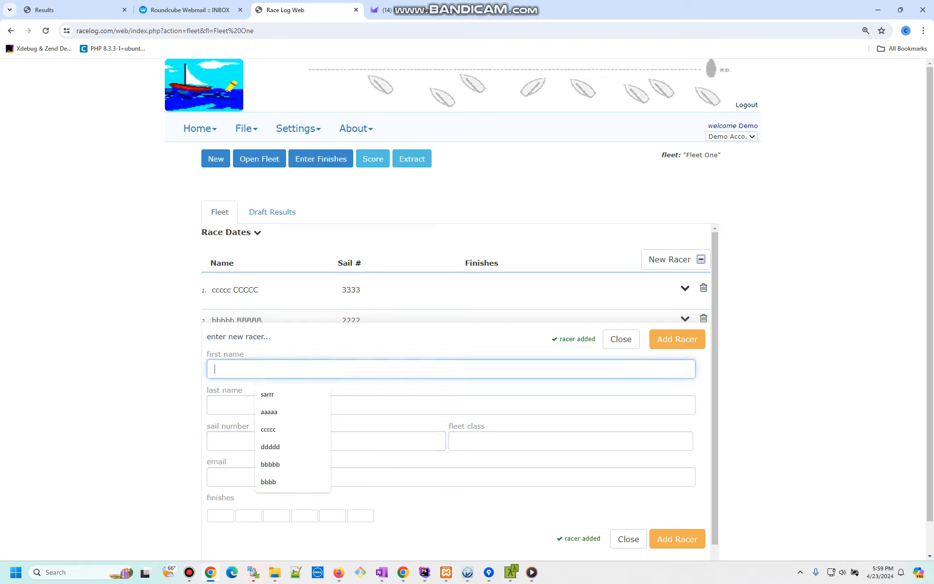
pyautogui.write('ddddd')
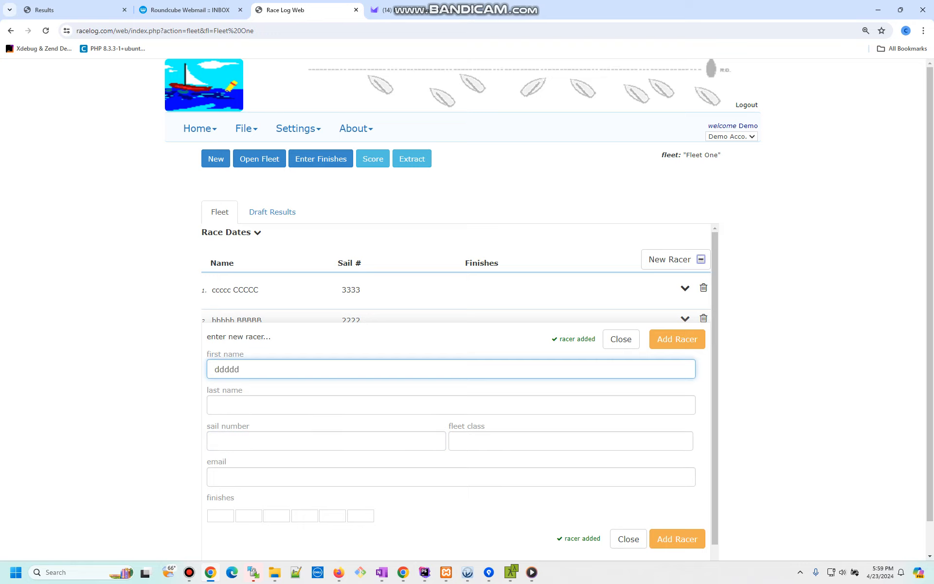
pyautogui.press('Tab')
pyautogui.write('DDDDD')
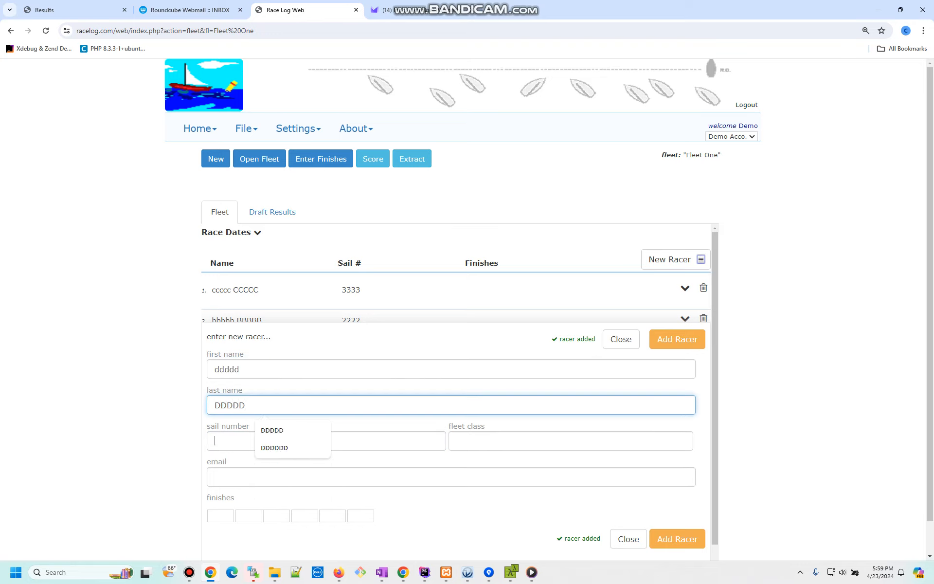
pyautogui.press('Tab')
pyautogui.write('4444')
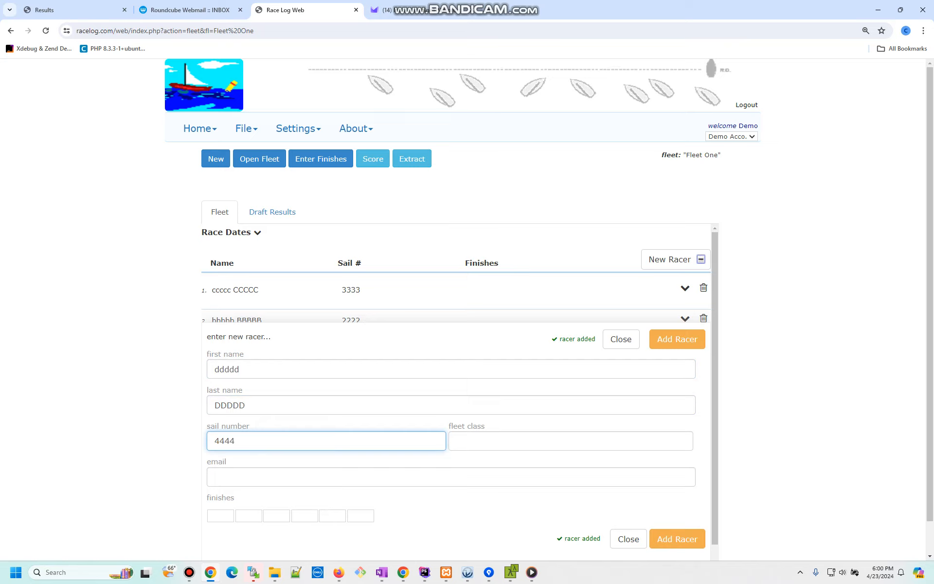
pyautogui.click(273, 498)
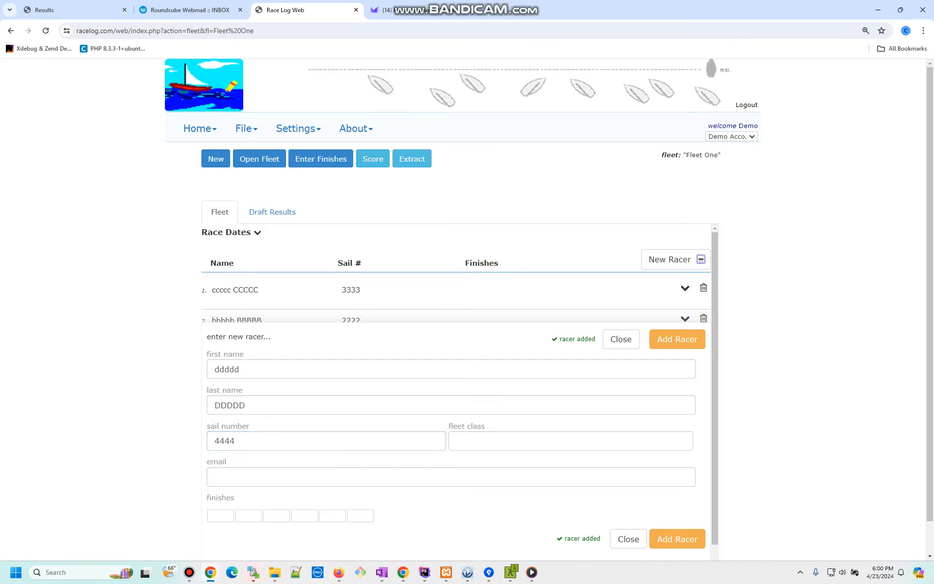
pyautogui.click(220, 516)
pyautogui.write('4')
pyautogui.click(677, 539)
pyautogui.click(677, 339)
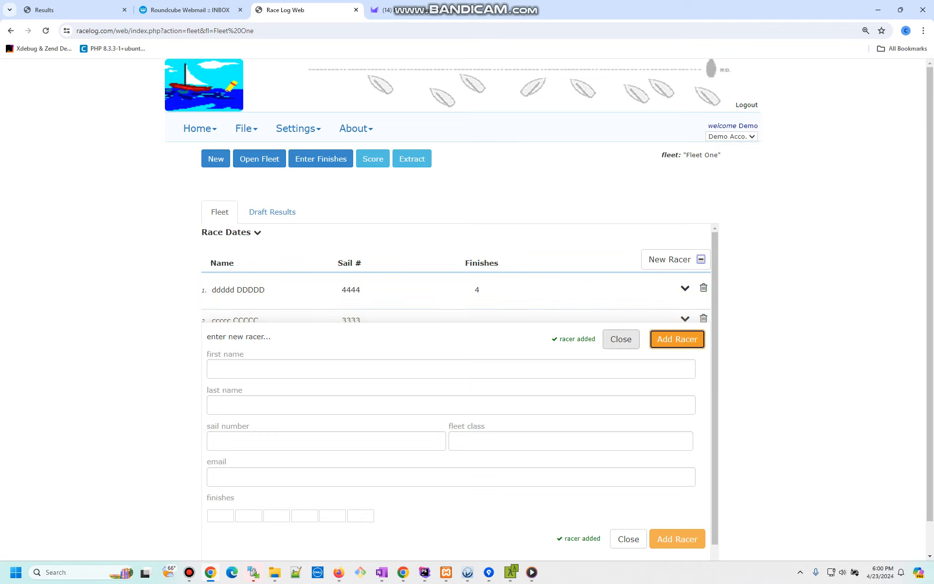
pyautogui.click(621, 339)
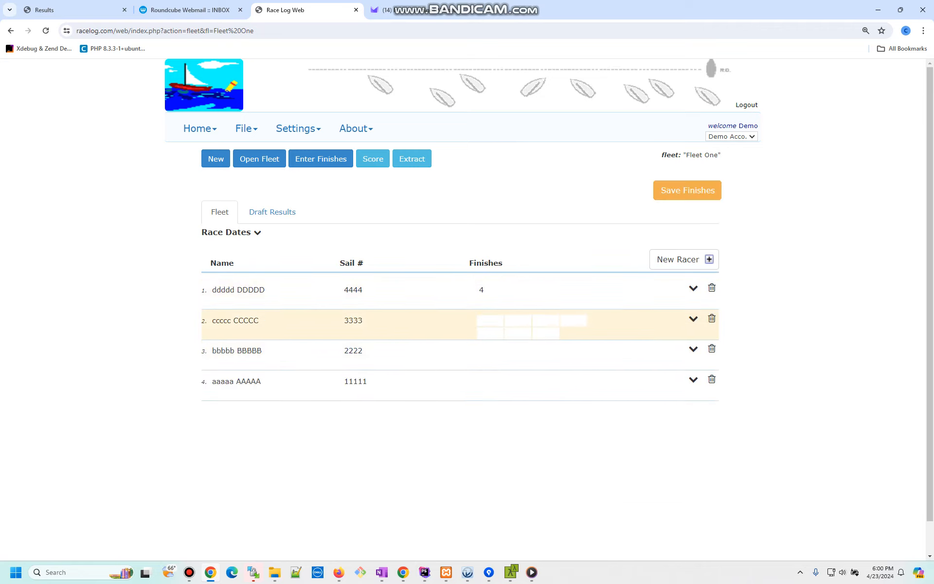
# - Enter first-race finishes 3, 2 and 1 for sails 3333, 2222 and 11111
pyautogui.click(490, 321)
pyautogui.write('3')
pyautogui.press('Return')
pyautogui.write('2')
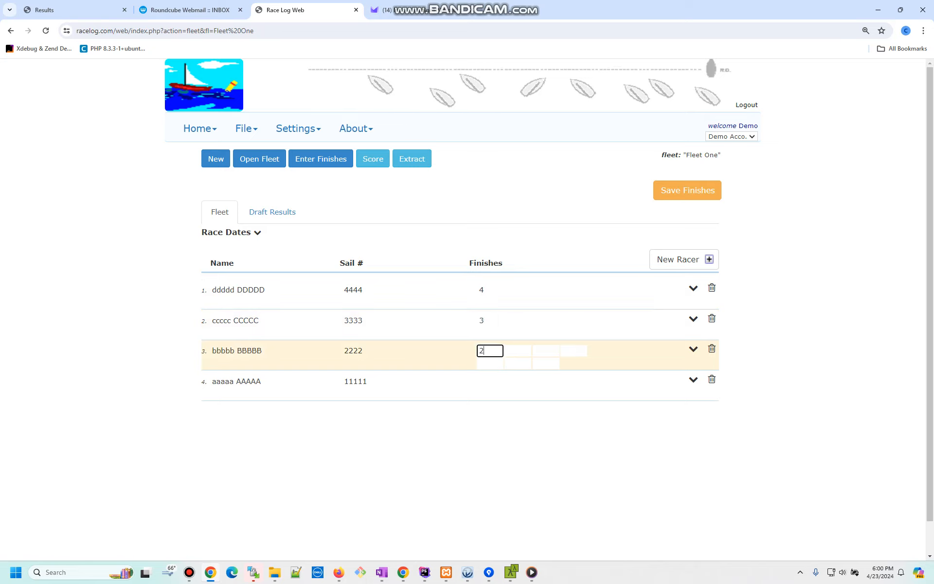
pyautogui.press('Return')
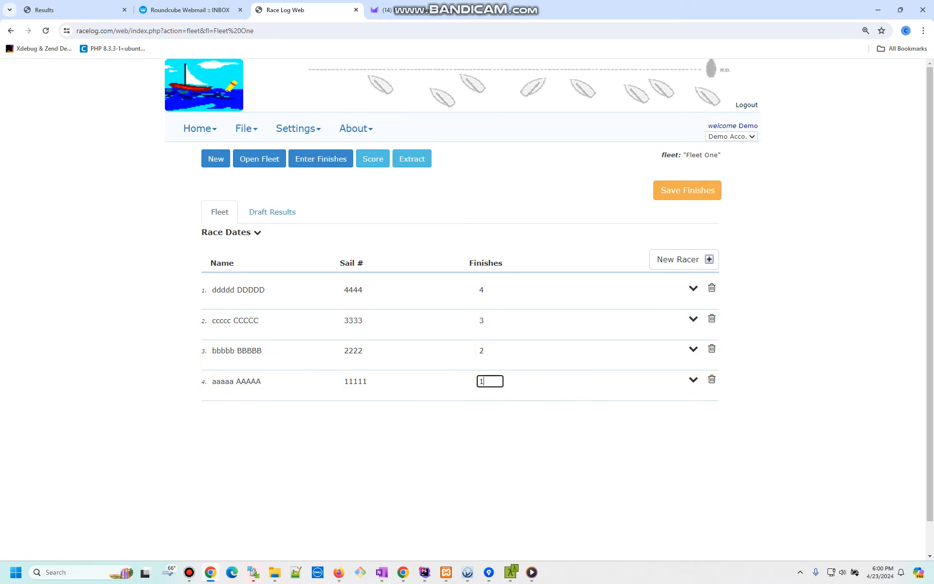
pyautogui.write('1')
pyautogui.click(486, 234)
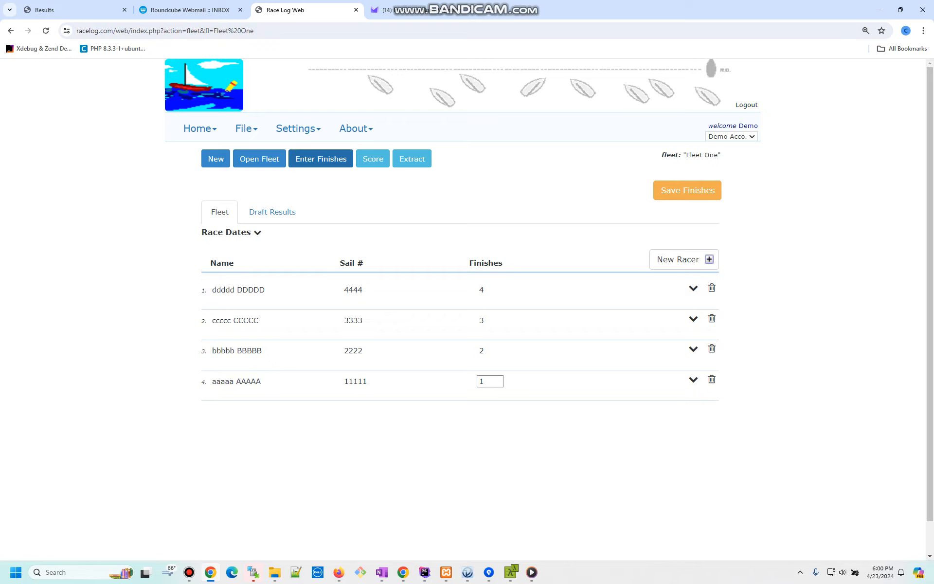
# - Enter race 2 finishes by place: 2222 first, 11111 second, 3333 third
pyautogui.click(321, 159)
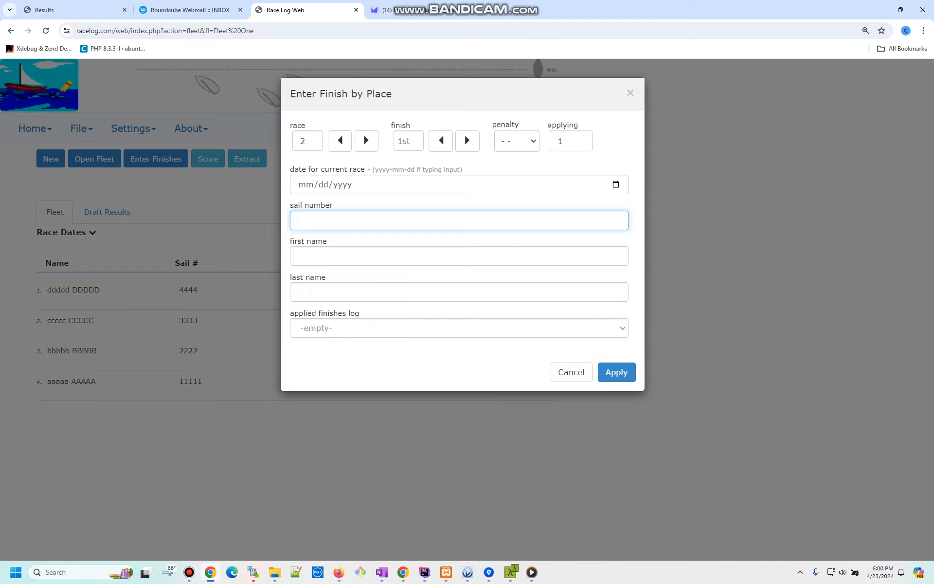
pyautogui.moveTo(363, 133); pyautogui.dragTo(346, 159)
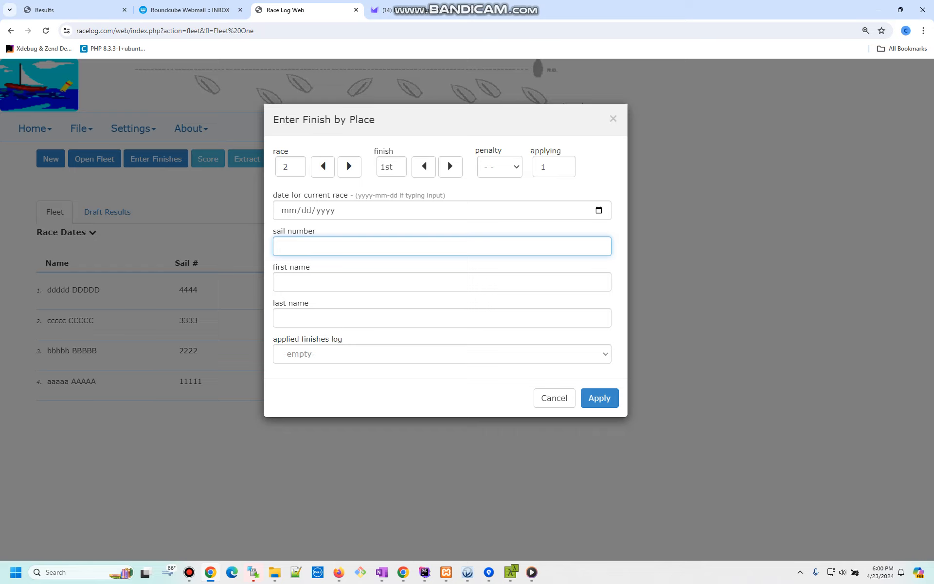
pyautogui.write('2222')
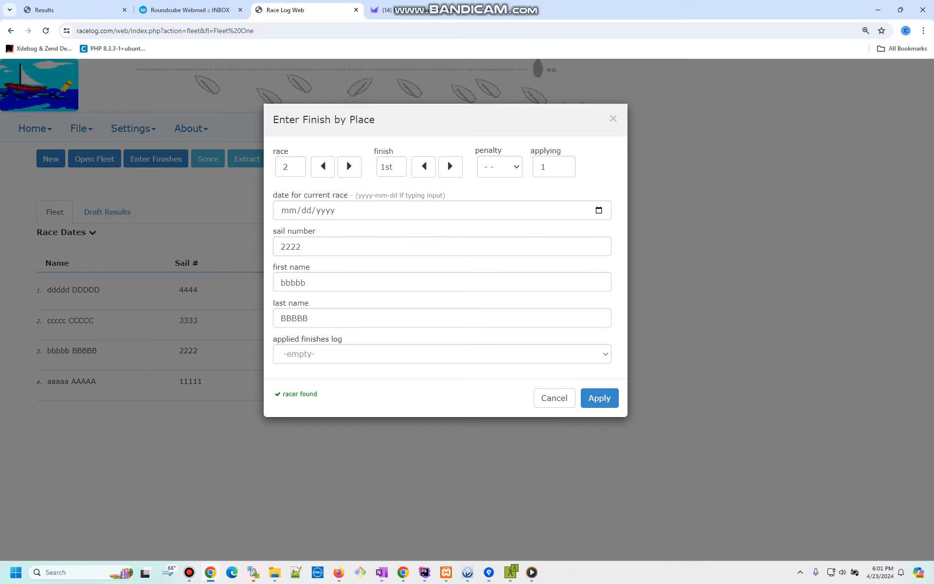
pyautogui.press('Return')
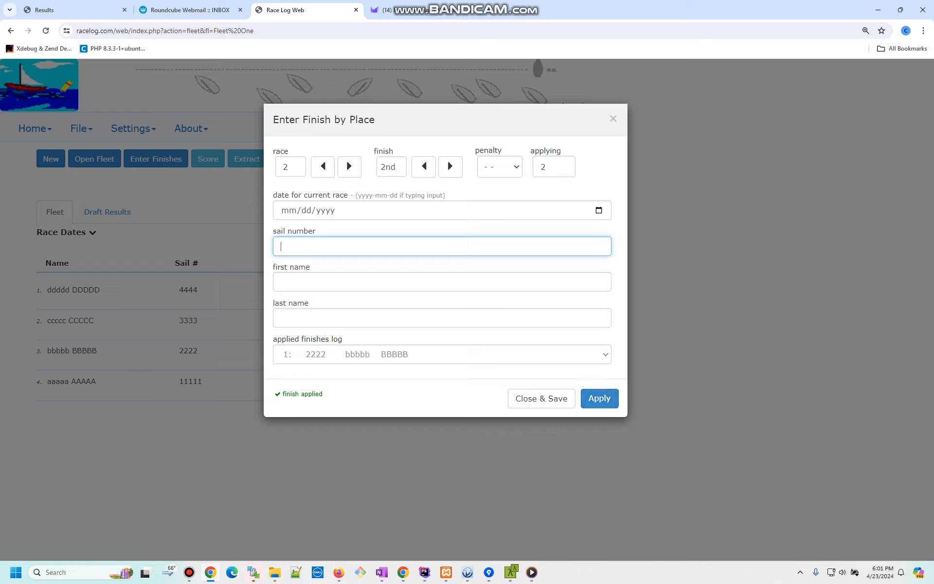
pyautogui.write('11111')
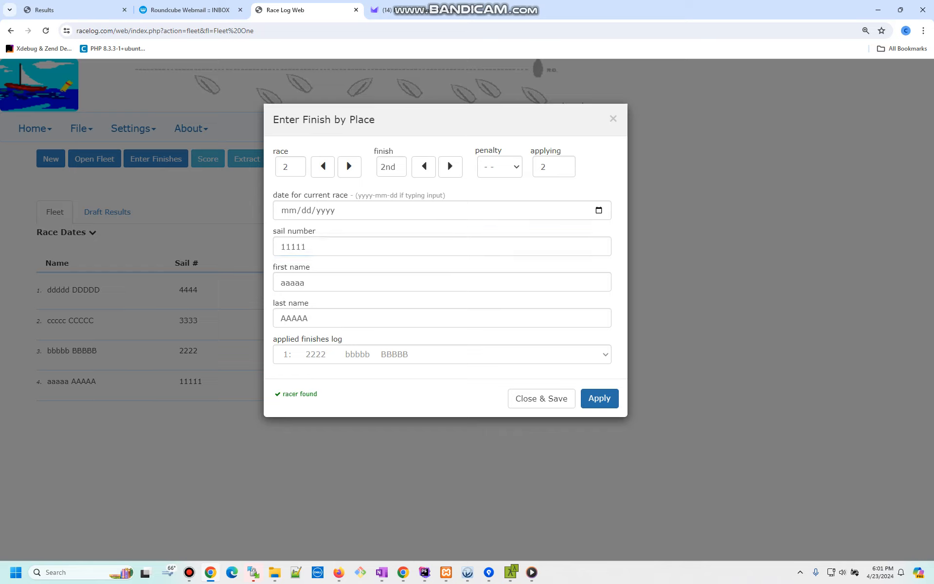
pyautogui.press('Return')
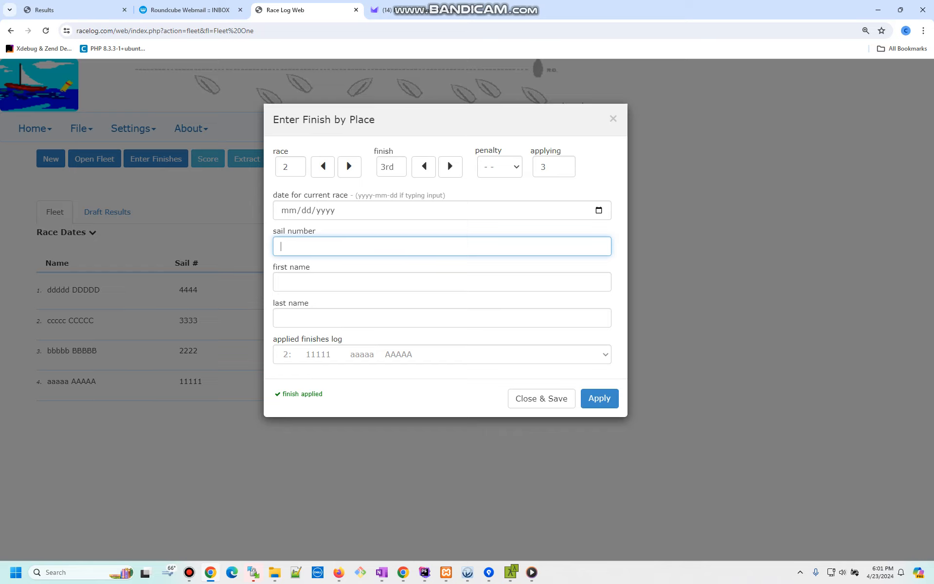
pyautogui.write('3333')
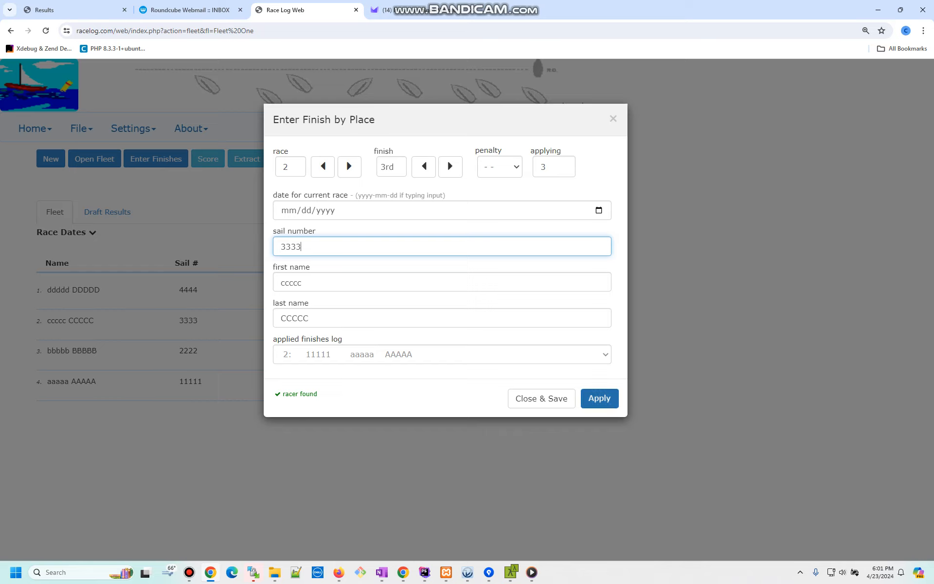
pyautogui.press('Return')
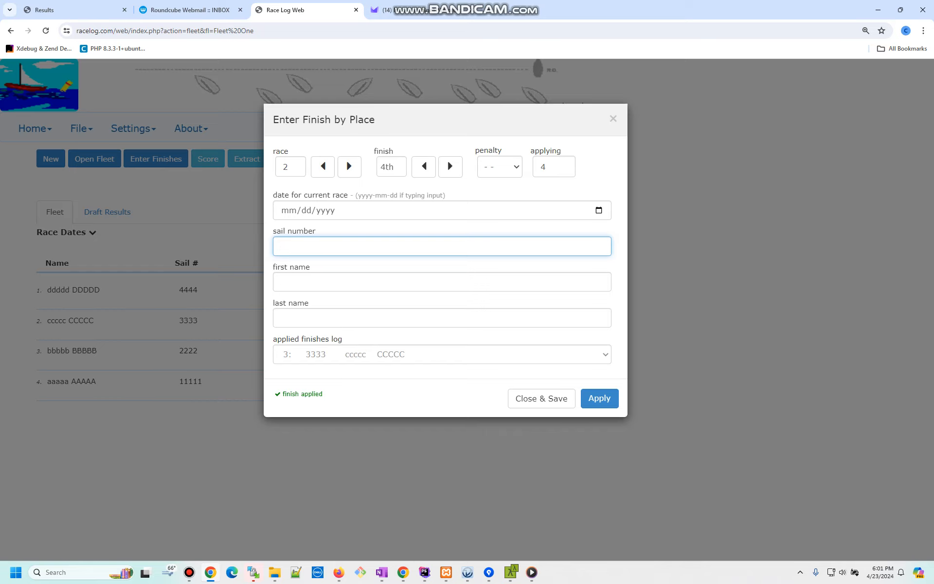
# - Review the applied-finishes log, then move the entry dialog to reveal the Finishes column
pyautogui.click(605, 354)
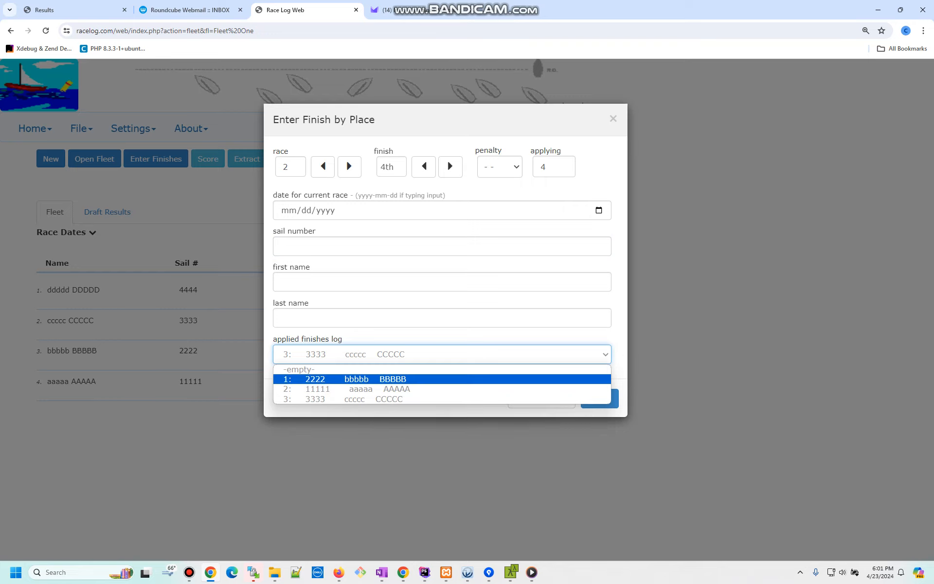
pyautogui.press('Down')
pyautogui.press('Down')
pyautogui.press('Up')
pyautogui.press('Up')
pyautogui.press('Up')
pyautogui.press('Down')
pyautogui.press('Up')
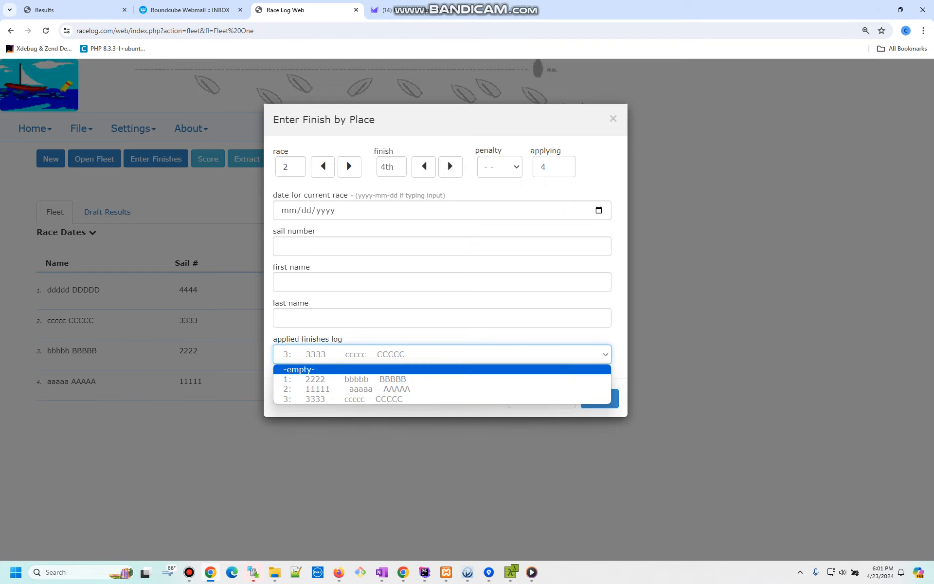
pyautogui.press('Escape')
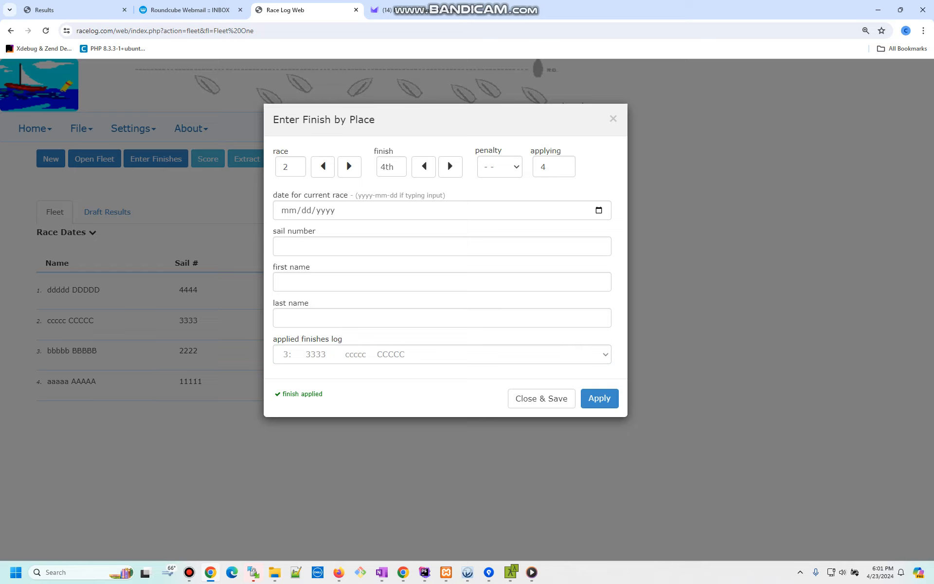
pyautogui.moveTo(448, 159); pyautogui.dragTo(416, 163)
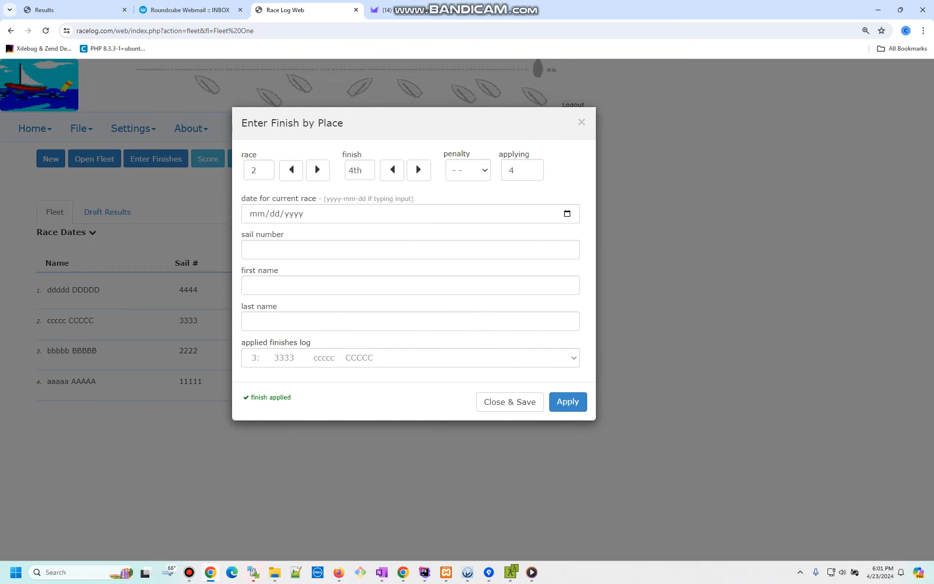
# - Place sail 4444 fourth in race 2 using a first-name lookup
pyautogui.click(249, 285)
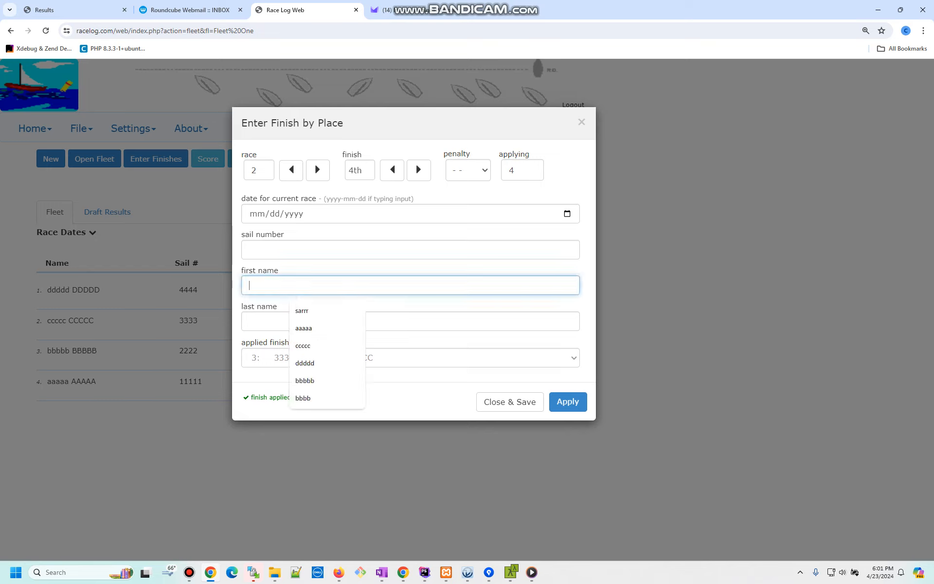
pyautogui.write('dddd')
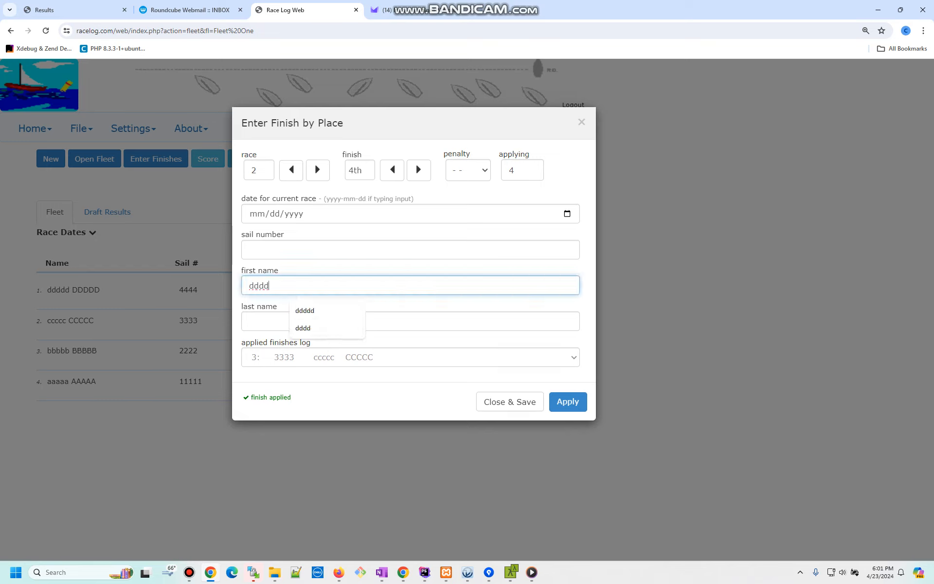
pyautogui.press('Tab')
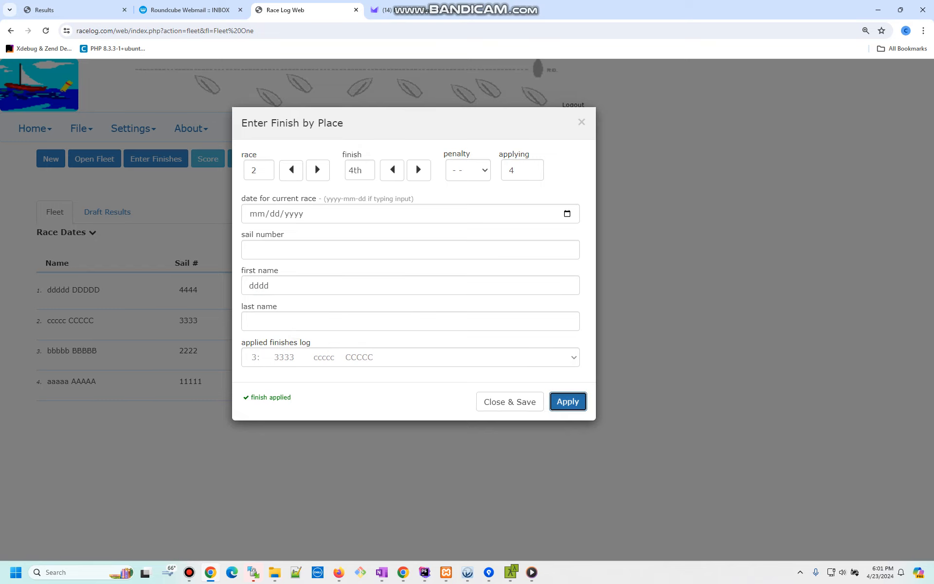
pyautogui.press('Return')
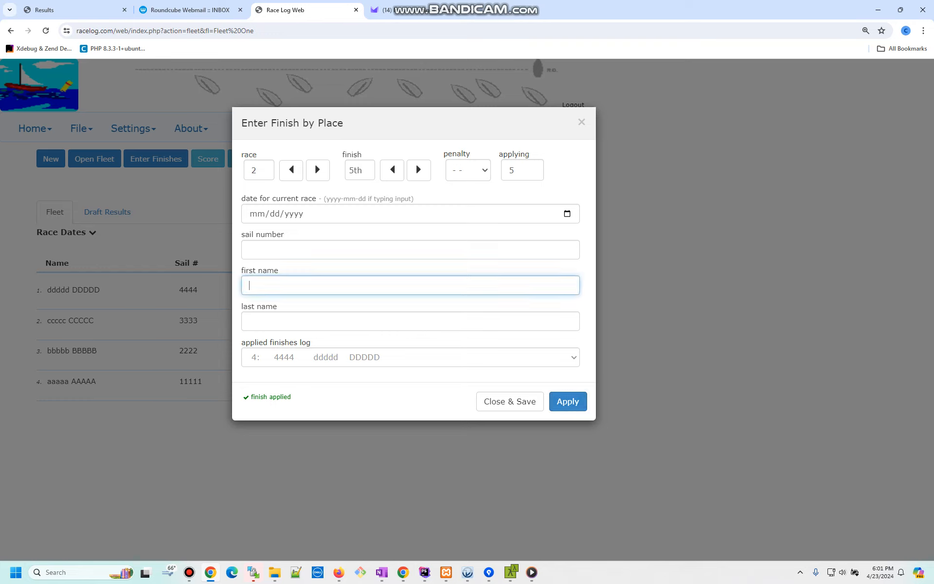
pyautogui.write('eeee')
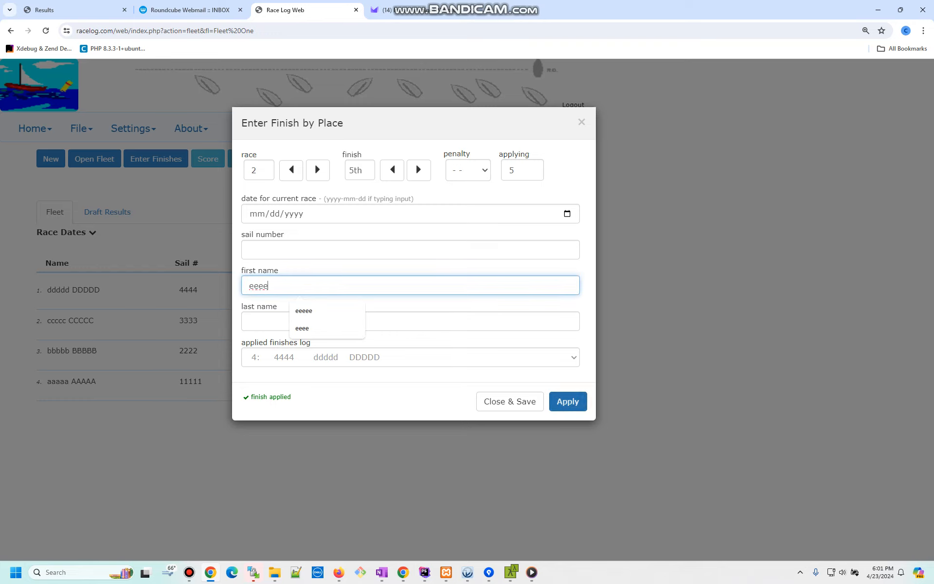
pyautogui.press('Return')
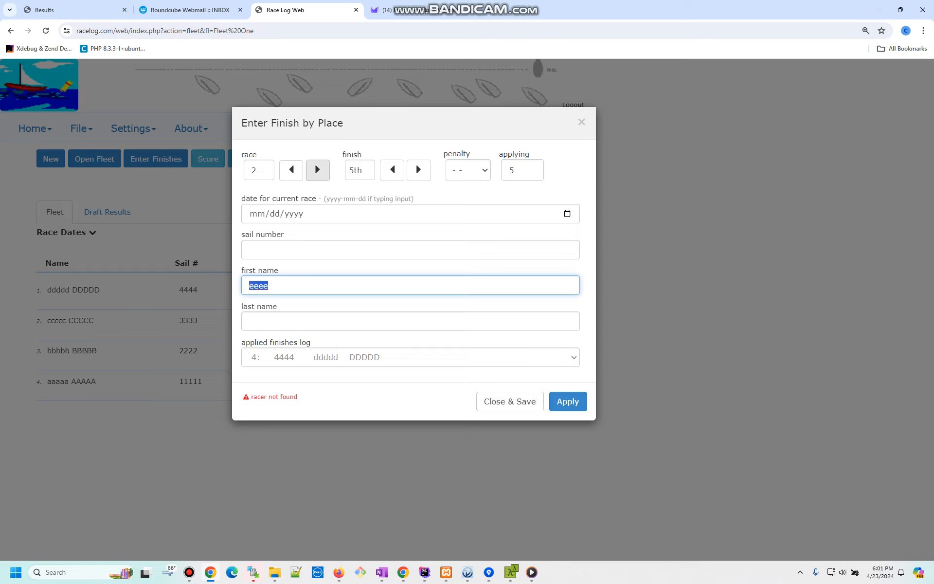
# - Record race 3 finishes as 11111, 2222, 3333, 4444, then save and close finish entry
pyautogui.click(314, 162)
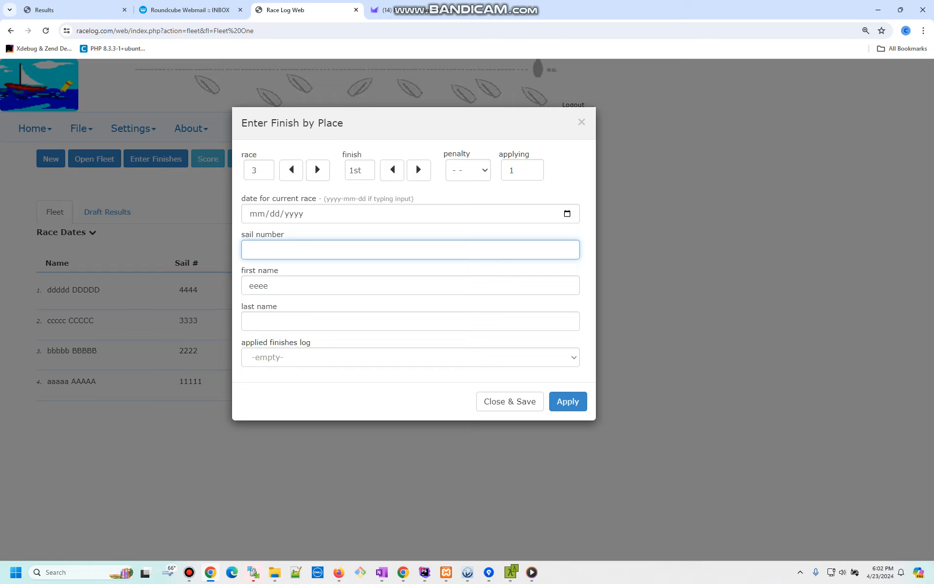
pyautogui.write('11111')
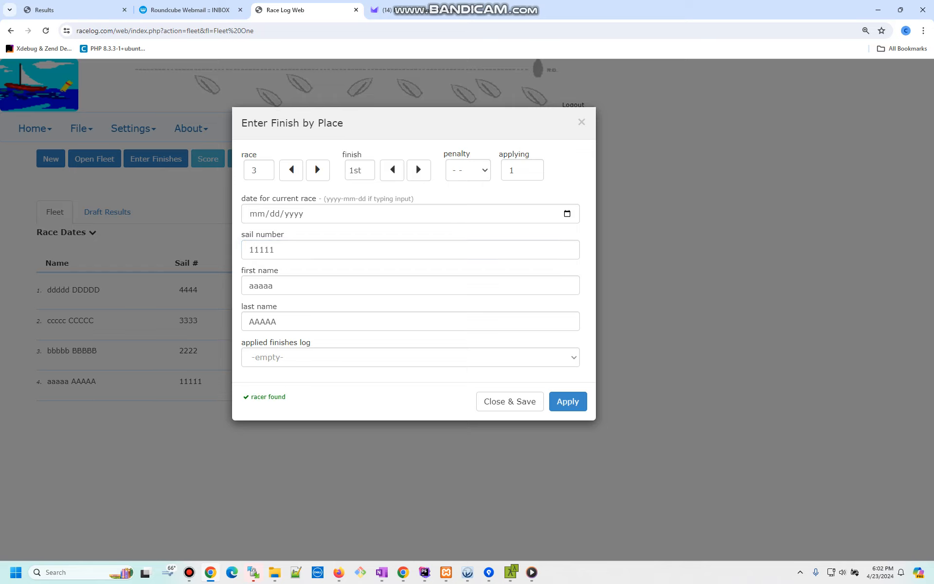
pyautogui.press('Return')
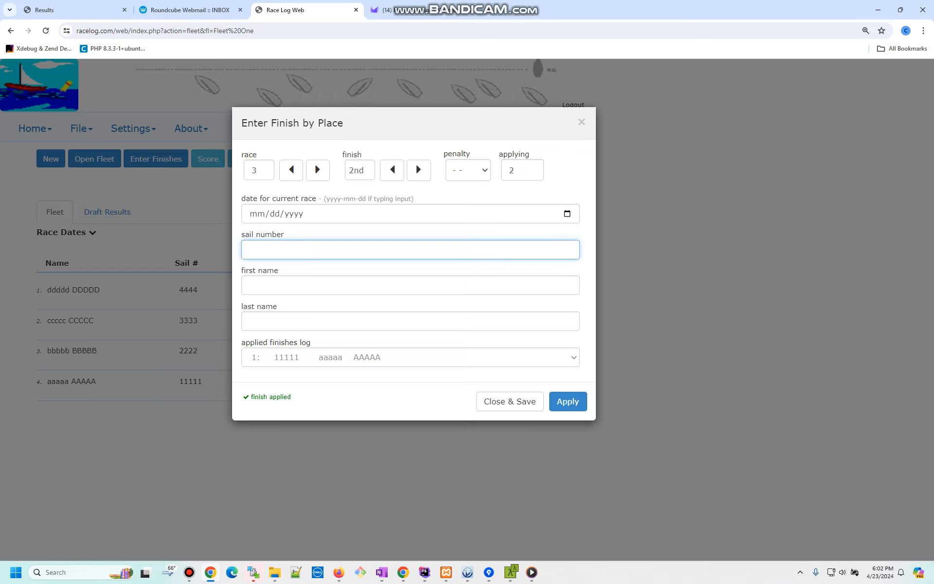
pyautogui.write('2222')
pyautogui.press('Return')
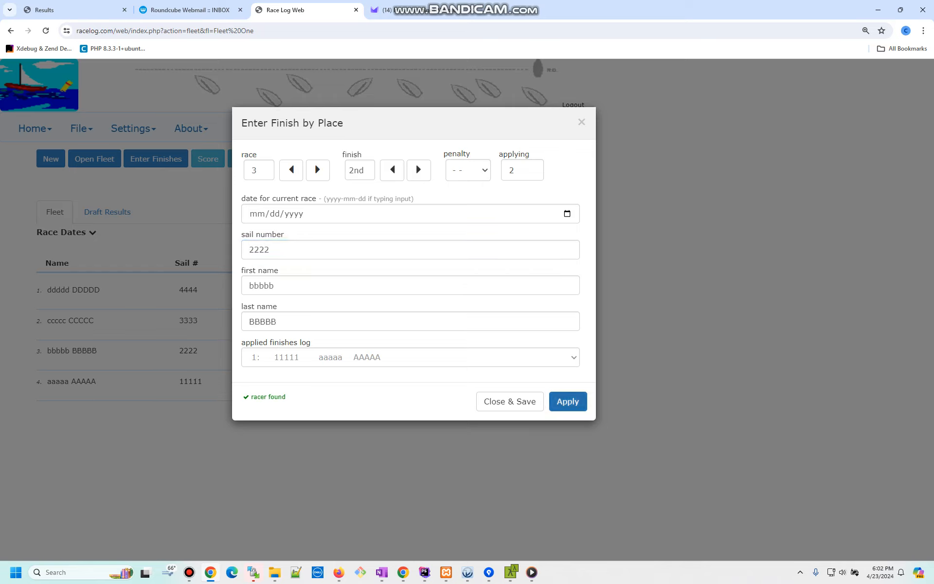
pyautogui.write('3333')
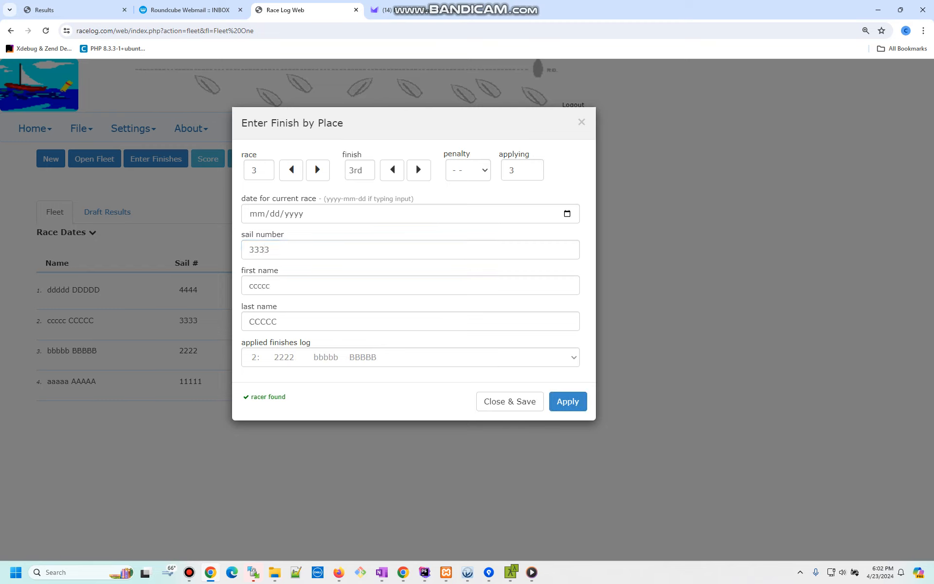
pyautogui.press('Return')
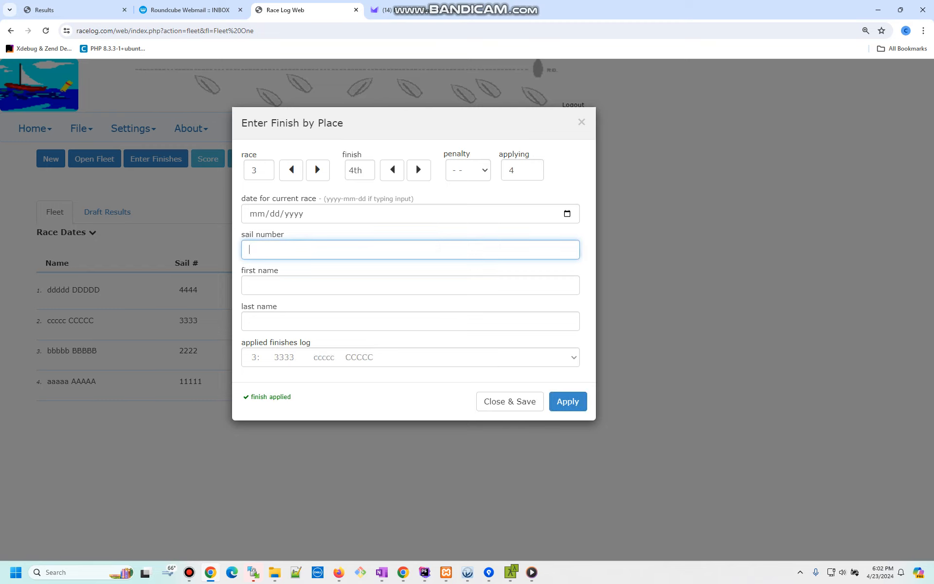
pyautogui.write('5555')
pyautogui.hotkey('ctrl', 'a')
pyautogui.write('4444')
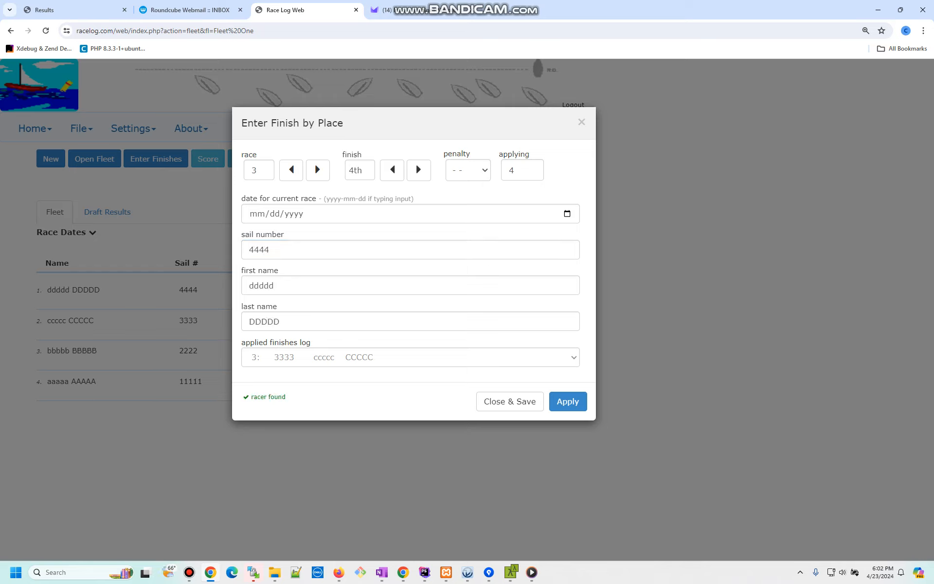
pyautogui.click(567, 401)
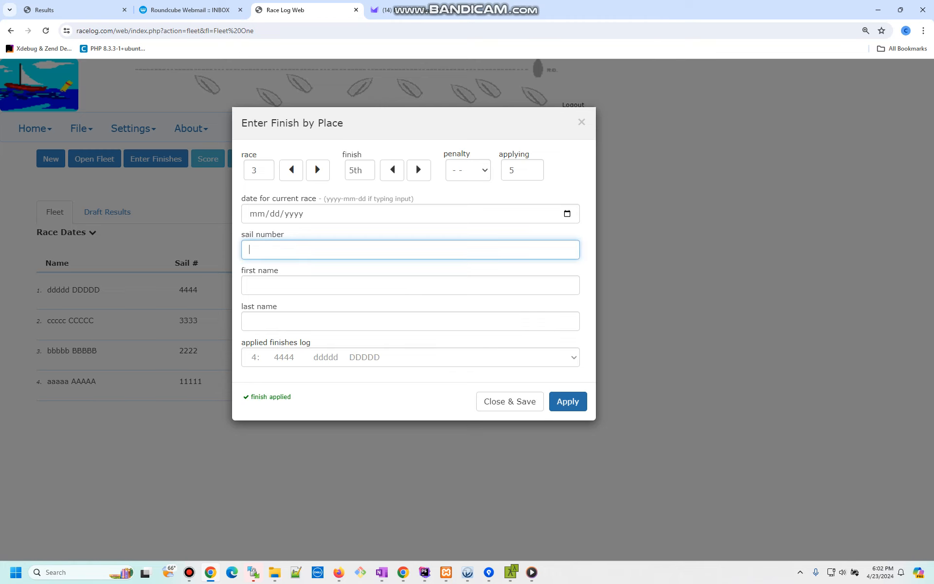
pyautogui.click(510, 402)
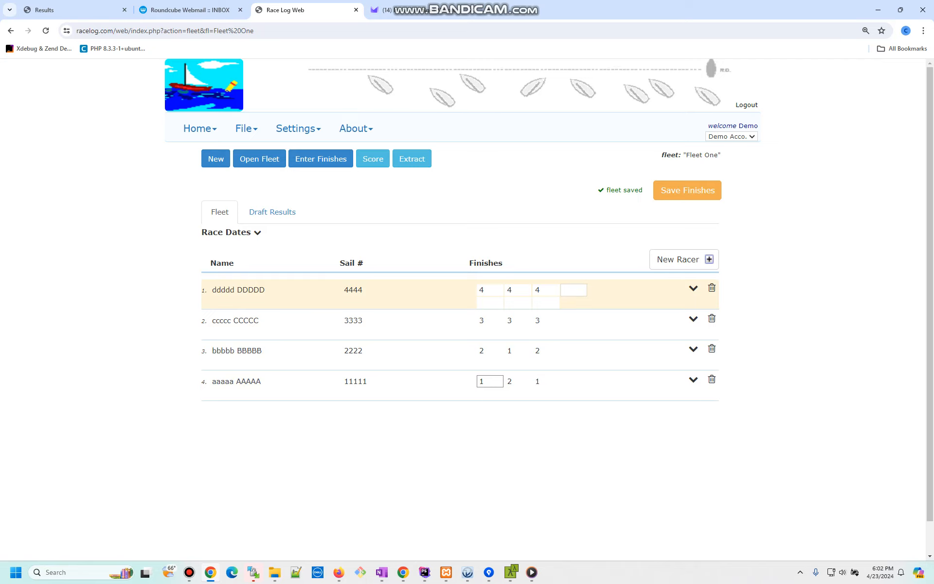
# - Enter fourth-race finishes 3, 2, 2, 4 for sails 4444, 3333, 2222, 11111 and save
pyautogui.click(573, 289)
pyautogui.write('3')
pyautogui.press('Return')
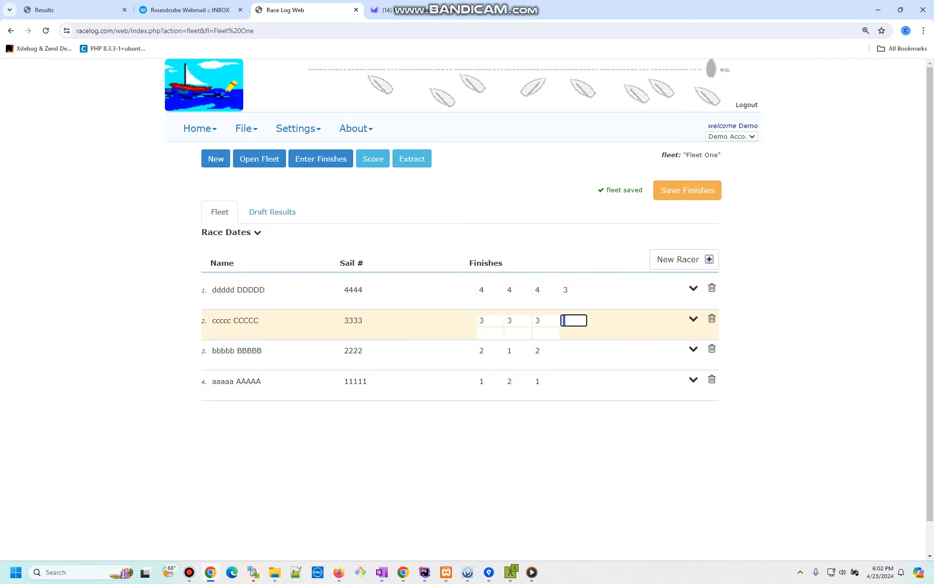
pyautogui.write('2')
pyautogui.press('Return')
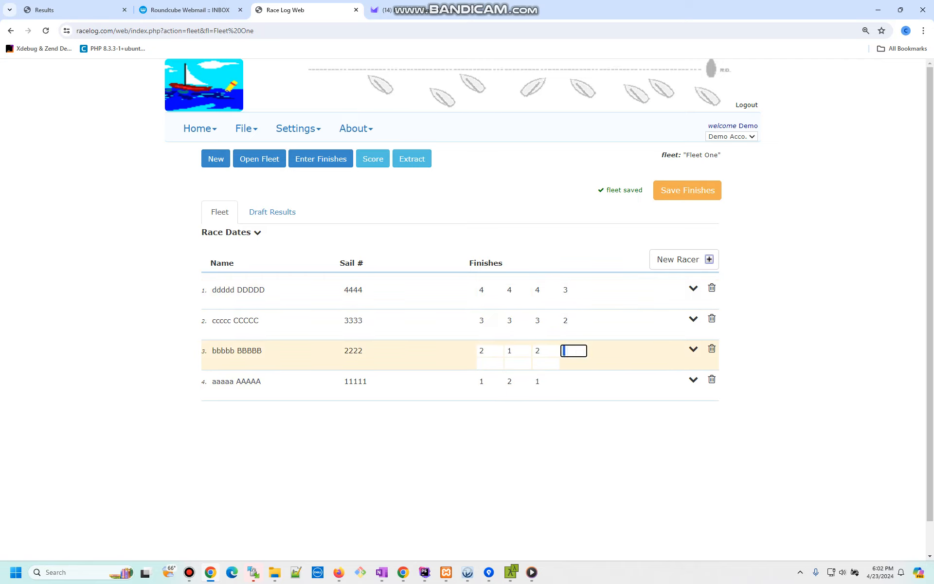
pyautogui.write('2')
pyautogui.press('Return')
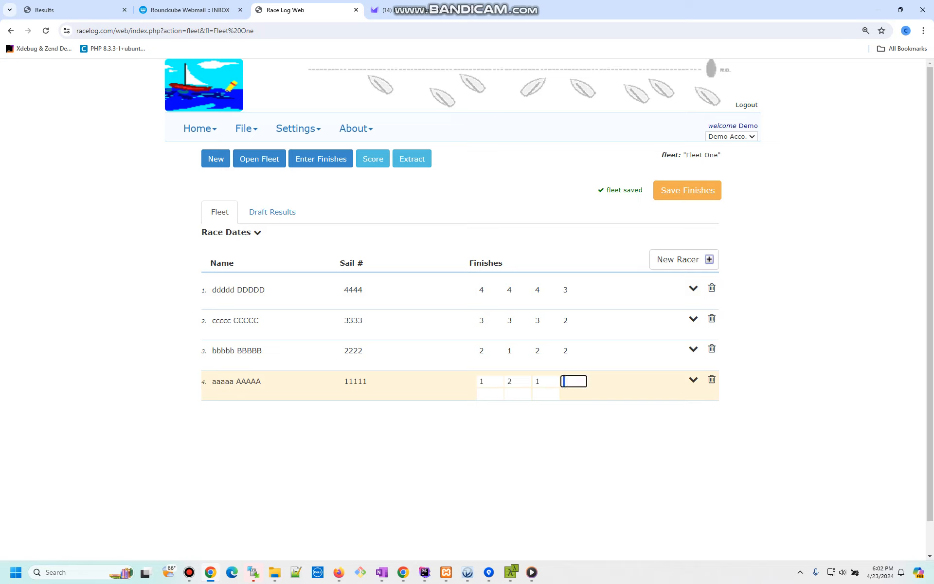
pyautogui.write('4')
pyautogui.press('Return')
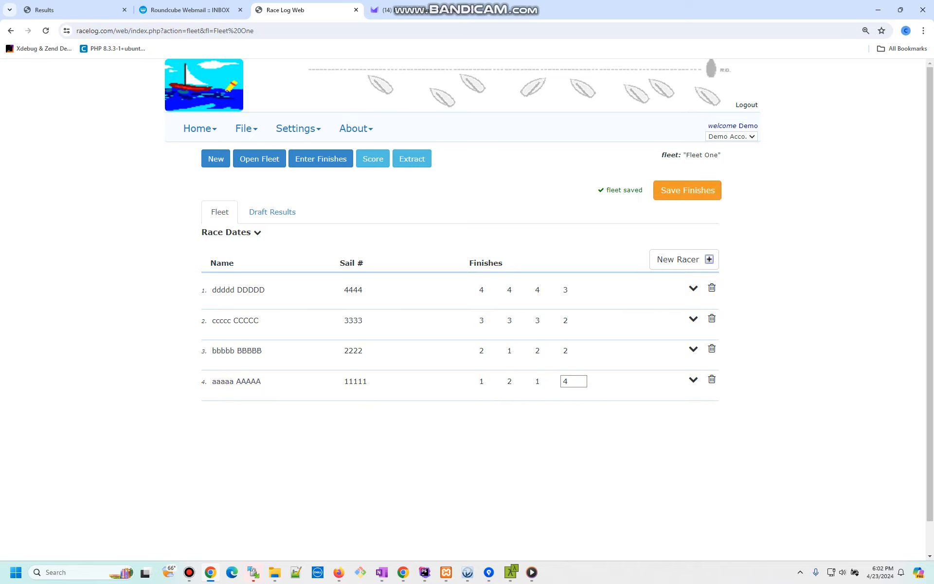
pyautogui.click(688, 190)
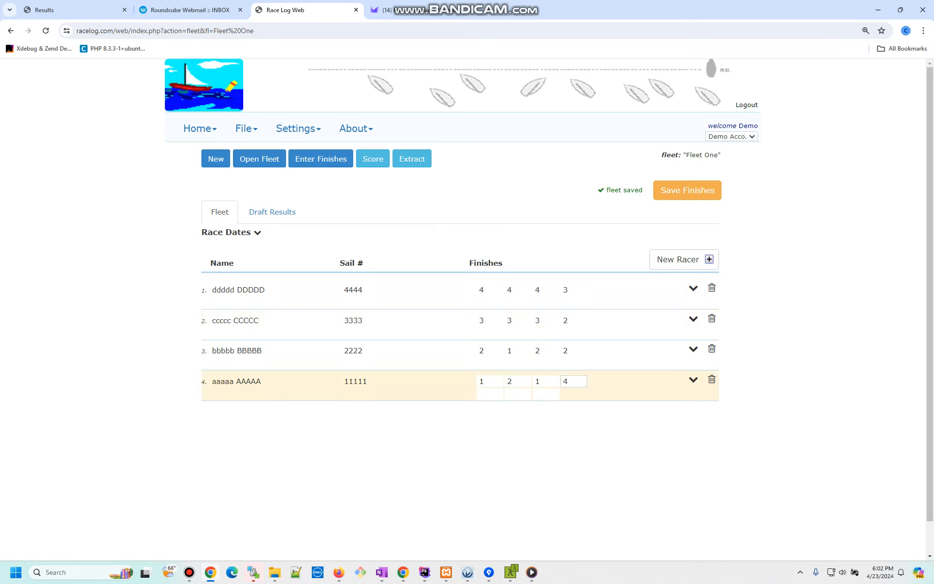
# - Clear sail 11111's fourth-race finish and change sail 2222's to 1, saving each change
pyautogui.doubleClick(568, 382)
pyautogui.press('BackSpace')
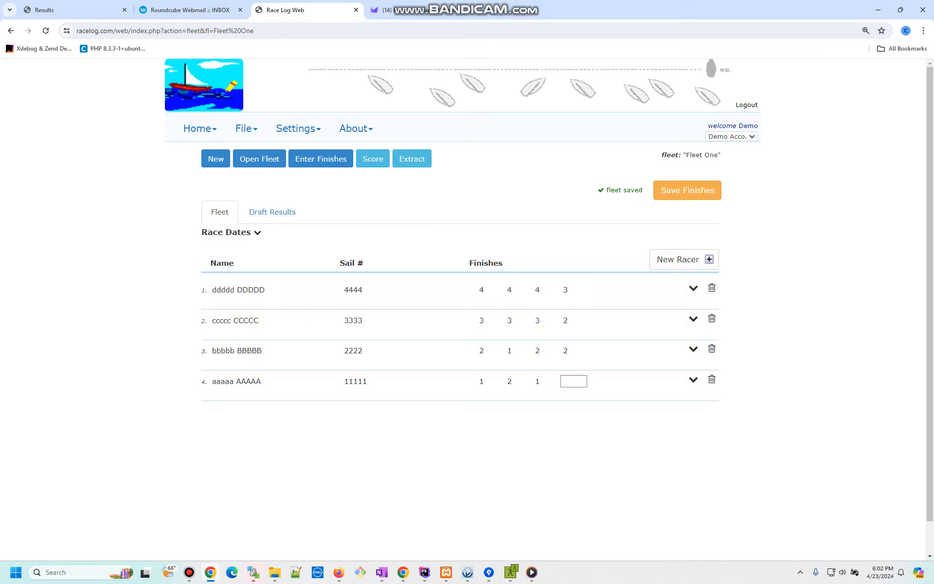
pyautogui.click(687, 190)
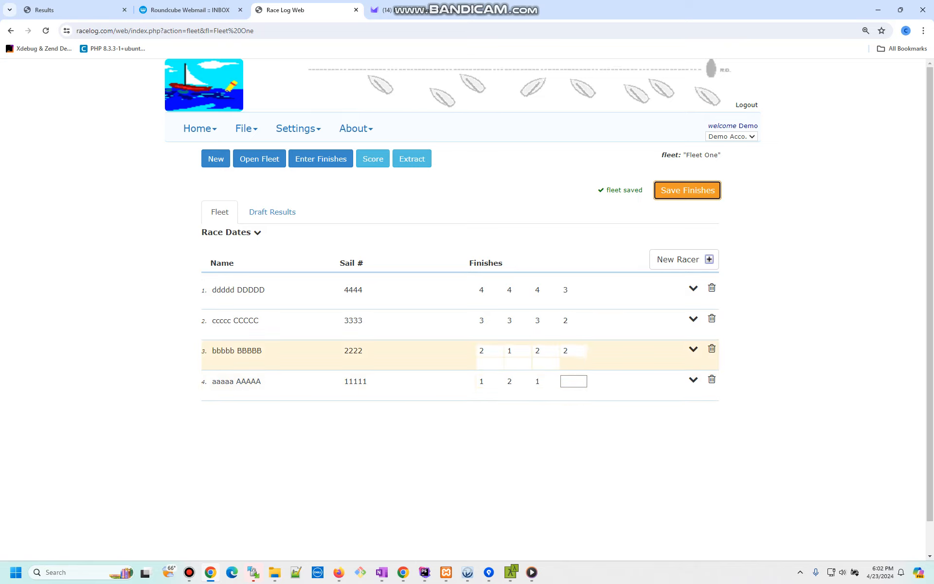
pyautogui.click(574, 351)
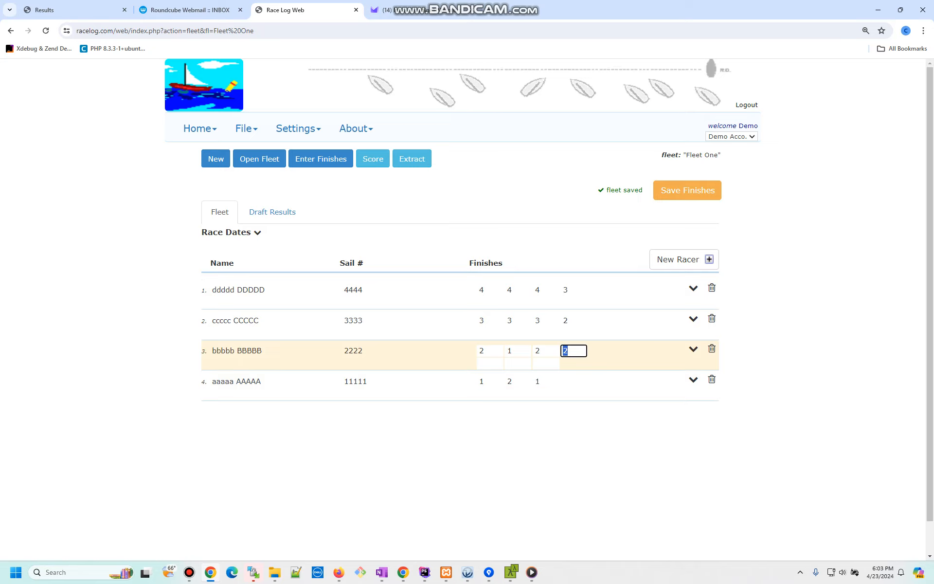
pyautogui.write('1')
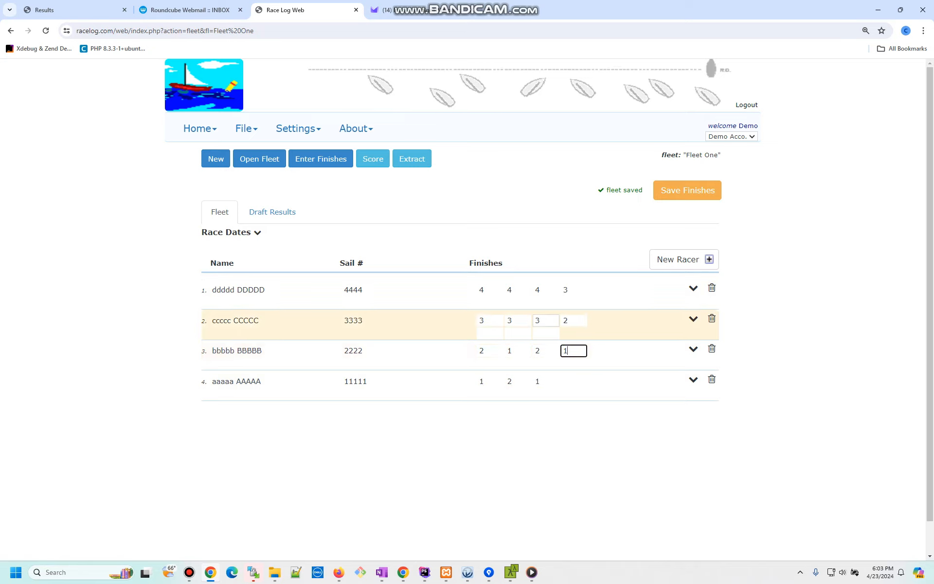
pyautogui.click(574, 433)
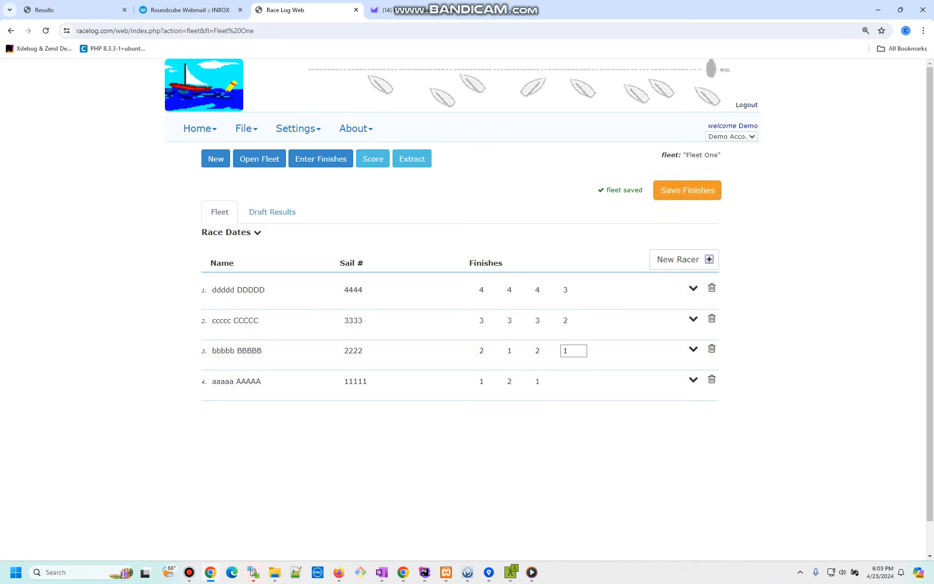
pyautogui.click(687, 190)
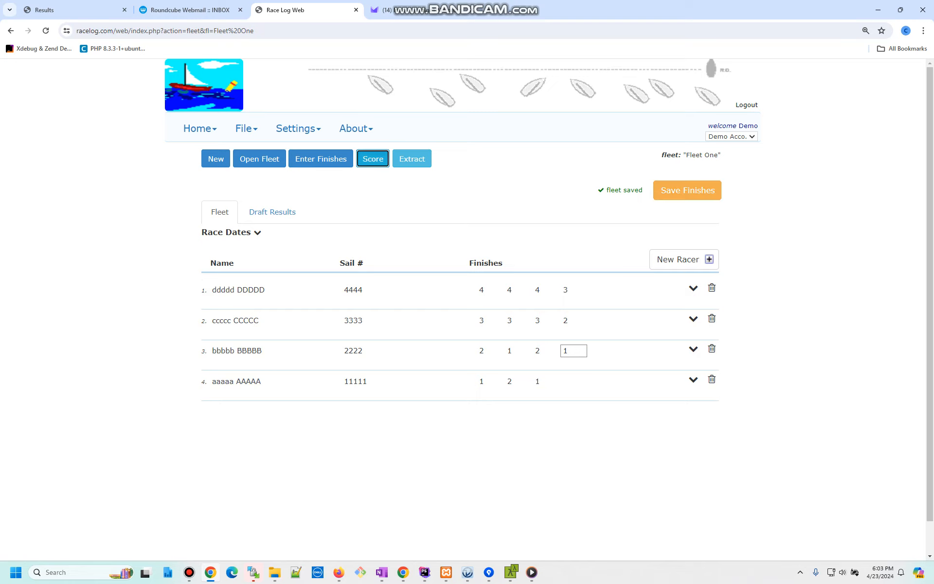
# - Score Fleet One with Low Point and view the draft results
pyautogui.click(373, 158)
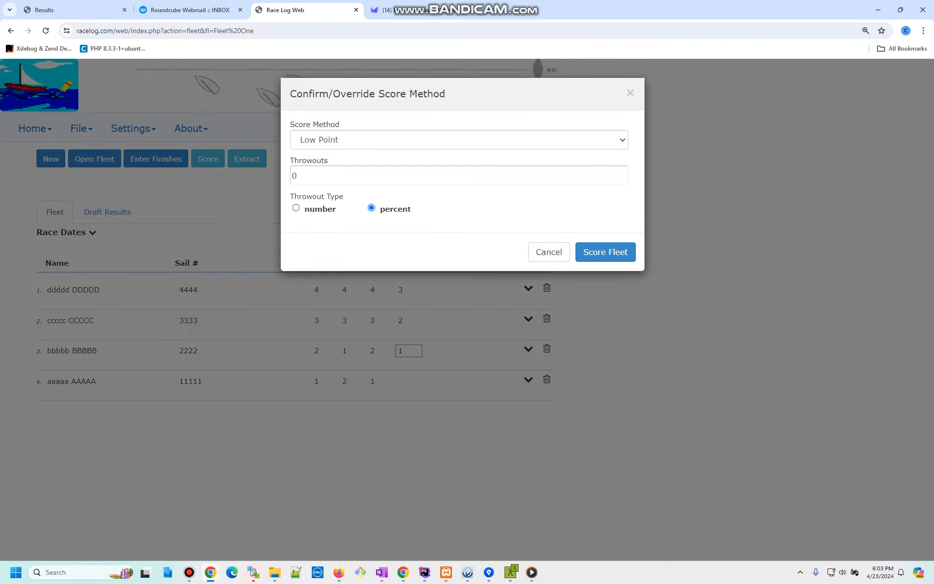
pyautogui.click(605, 251)
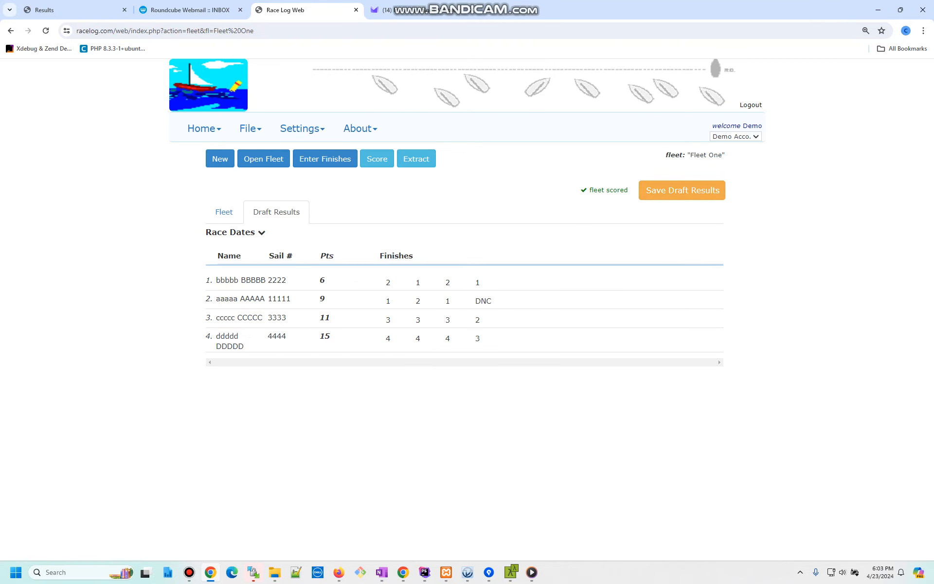
pyautogui.click(224, 211)
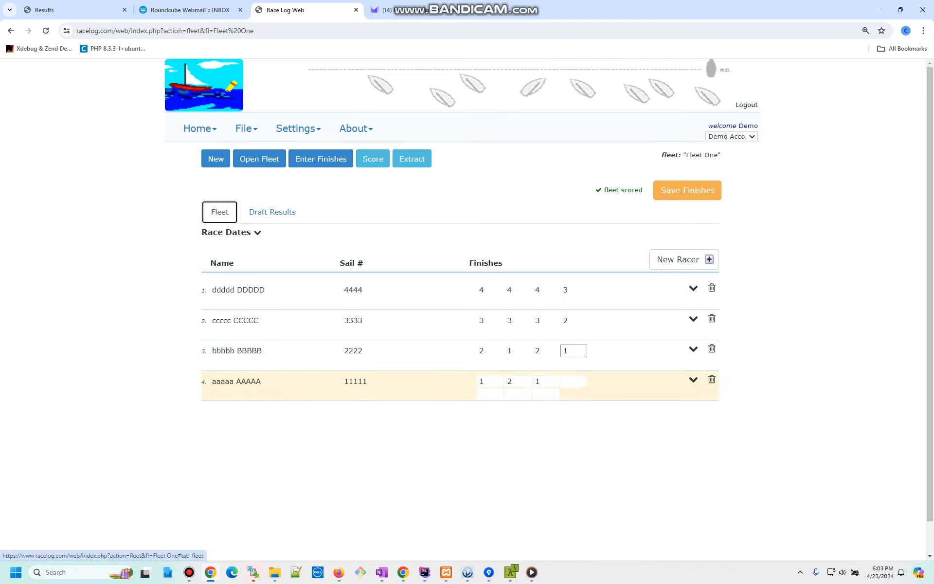
pyautogui.press('Tab')
pyautogui.click(273, 212)
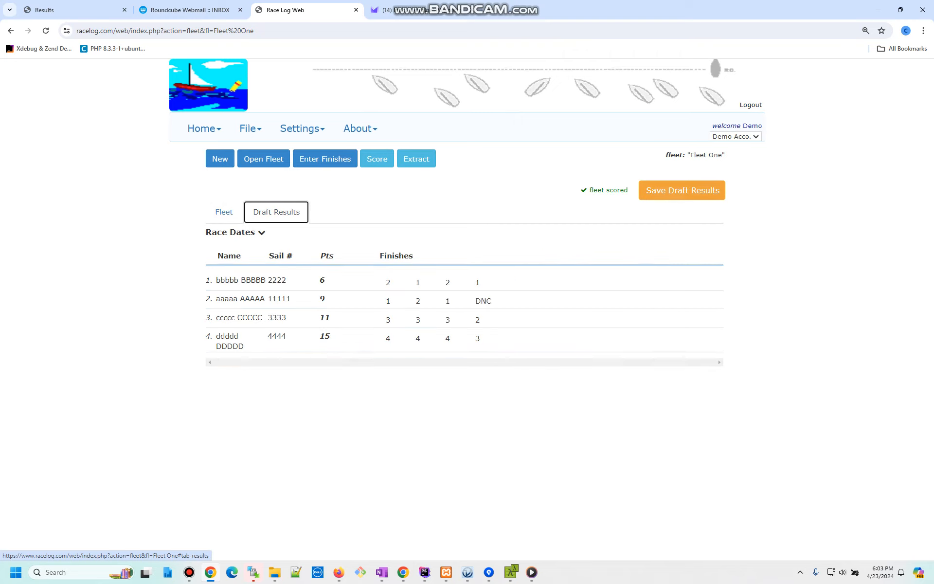
# - Rescore with Low Point and save the draft results, with sail 2222 leading on 6 points
pyautogui.click(373, 160)
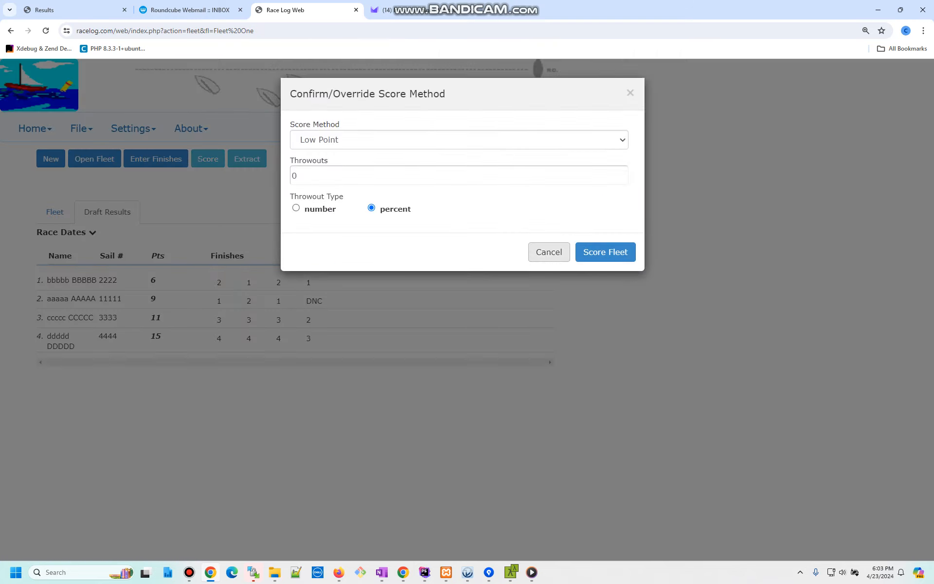
pyautogui.click(605, 252)
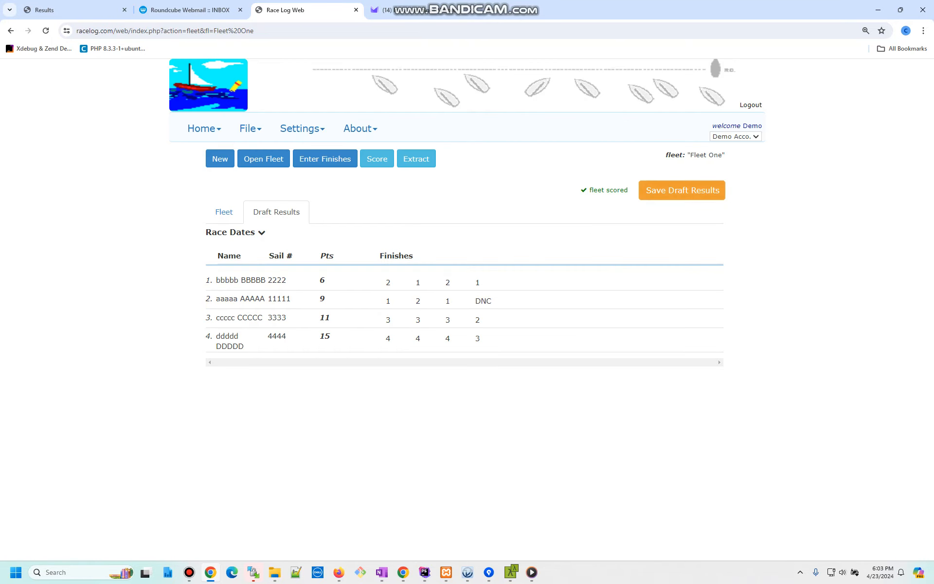
pyautogui.click(276, 212)
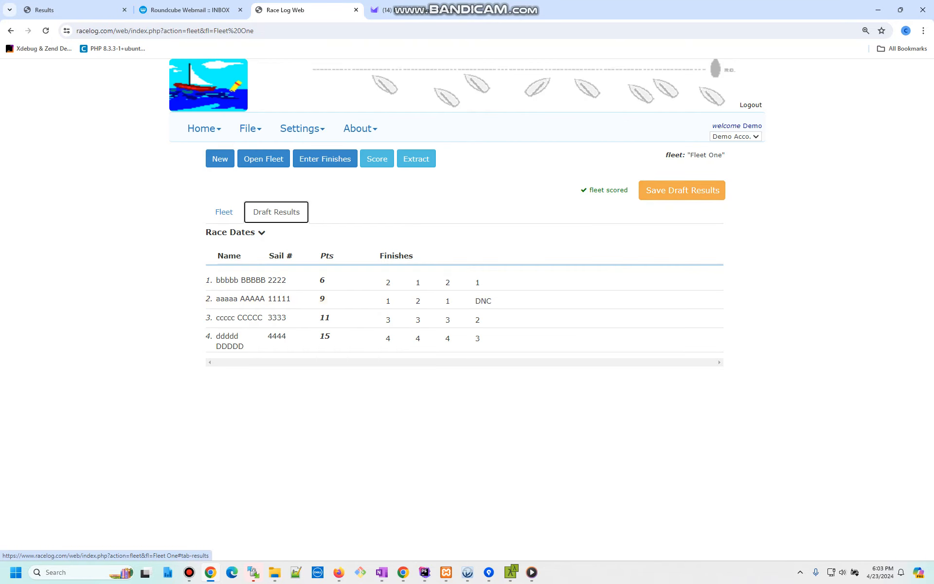
pyautogui.click(682, 190)
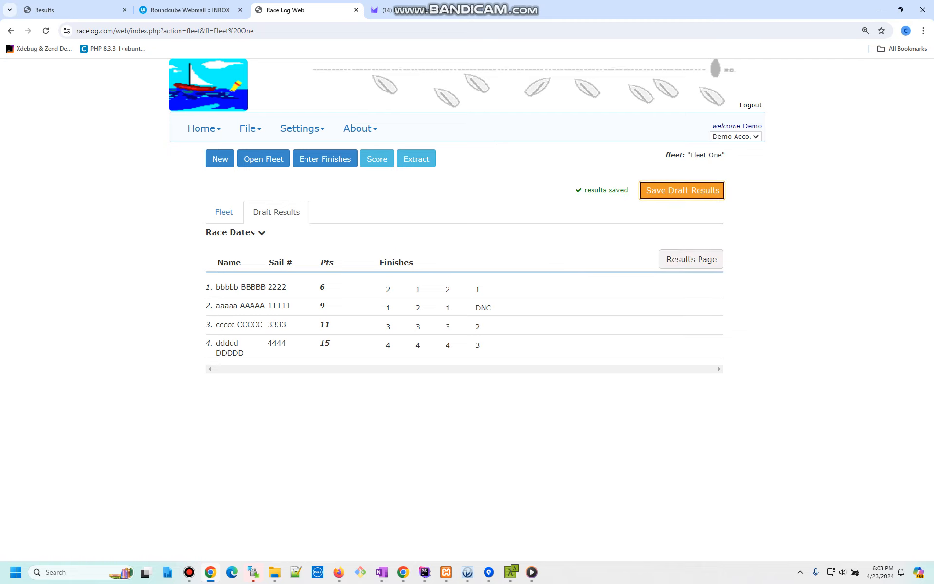
# - Preview Fleet One's results in standard format 2 from the results list, then open its result details
pyautogui.click(692, 259)
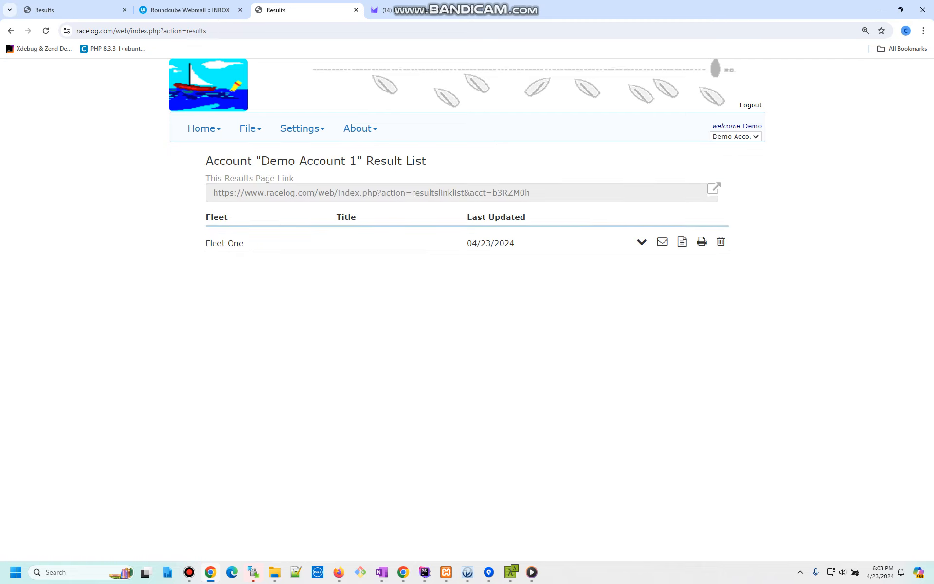
pyautogui.click(682, 242)
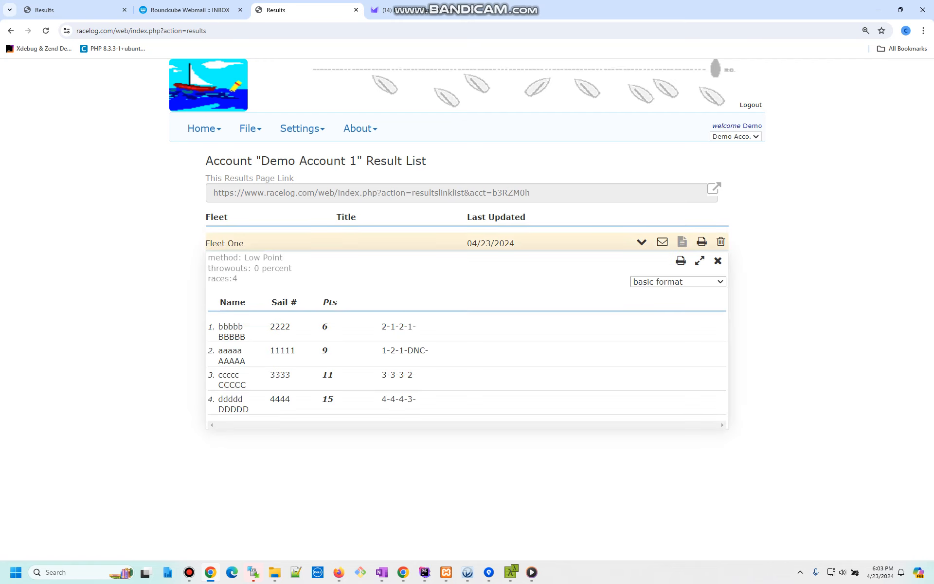
pyautogui.click(678, 282)
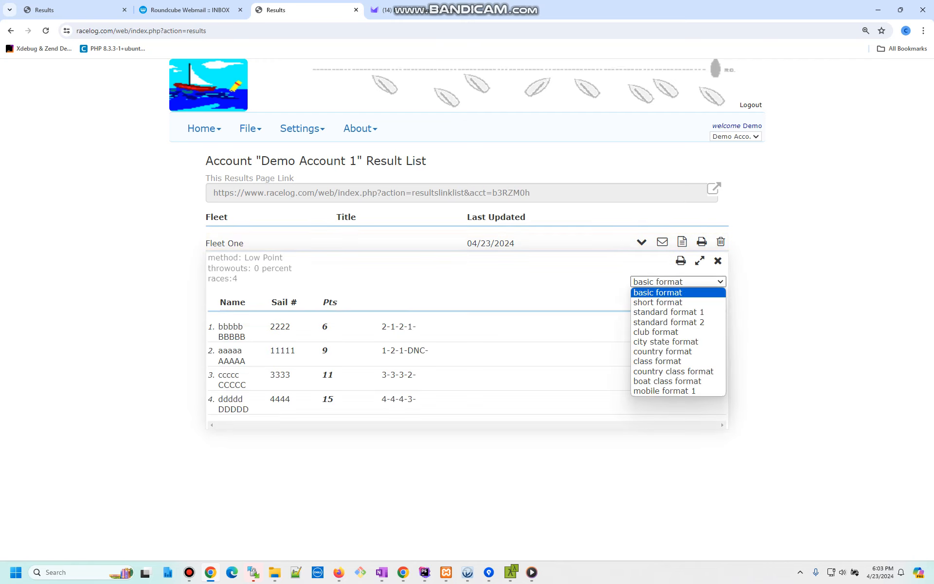
pyautogui.press('Down')
pyautogui.press('Down')
pyautogui.press('Down')
pyautogui.press('Return')
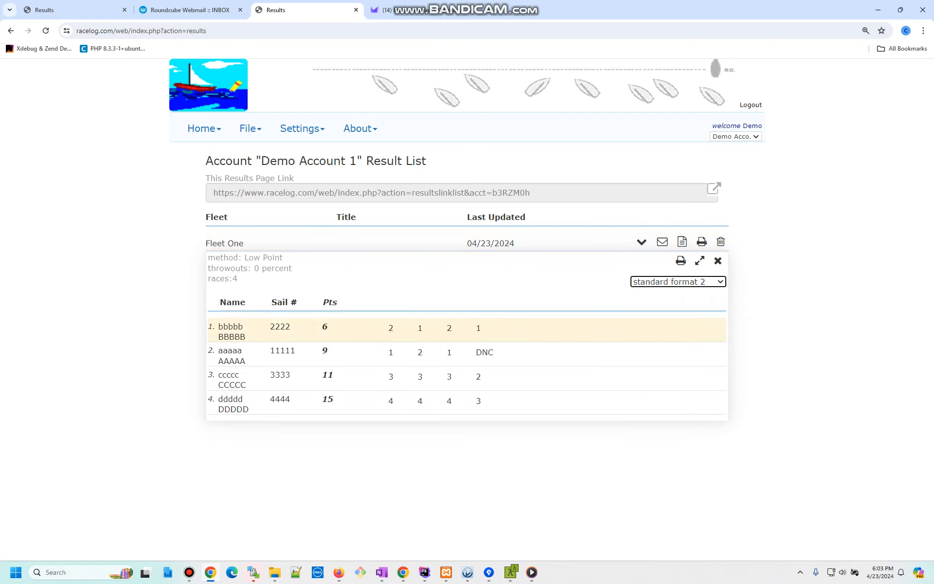
pyautogui.click(717, 260)
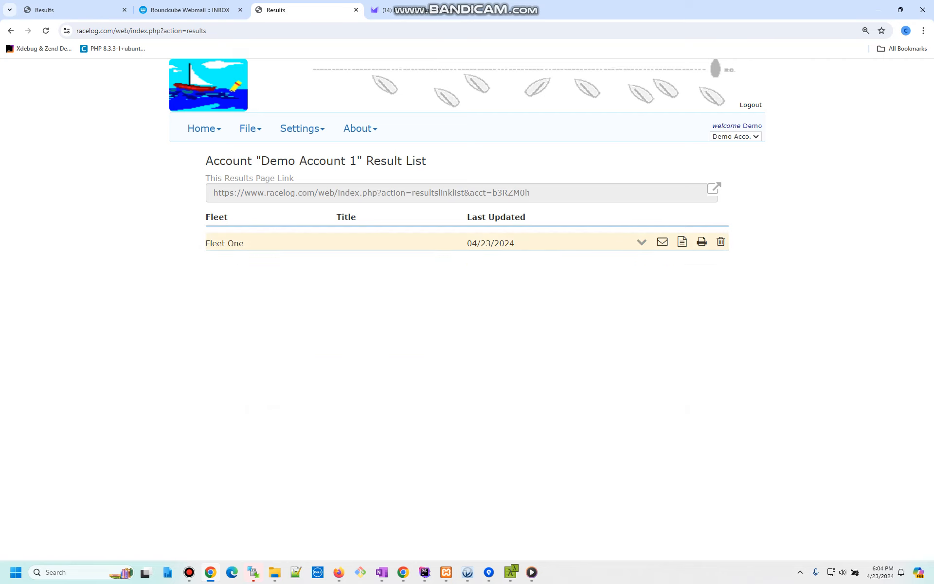
pyautogui.click(642, 242)
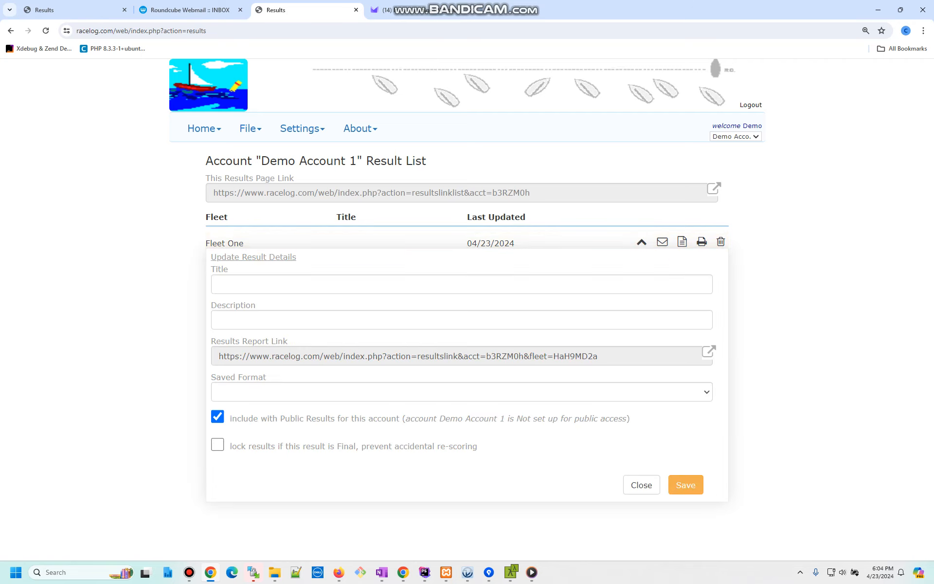
# - Save Fleet One's details with saved format standard format 2 and title 'Title', then choose Email Report
pyautogui.click(461, 392)
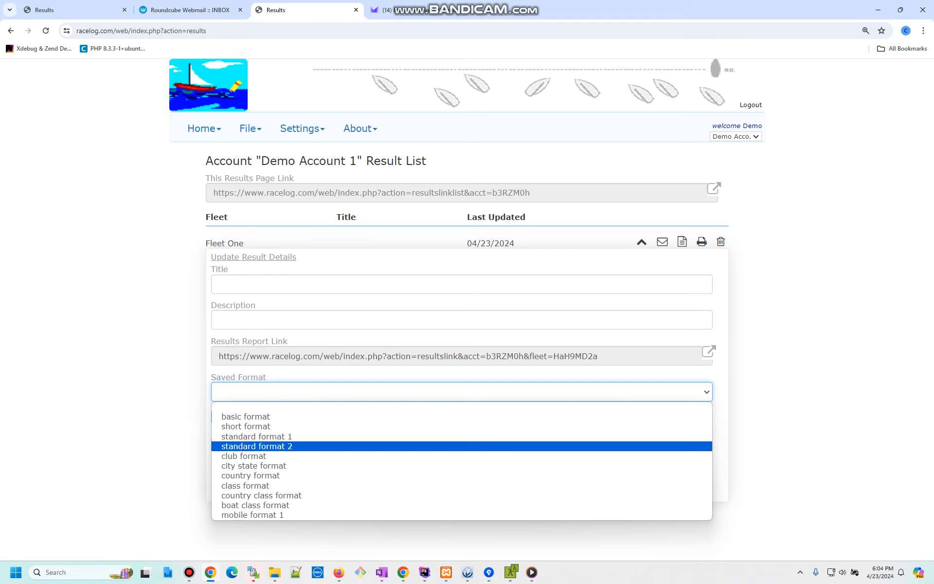
pyautogui.click(462, 446)
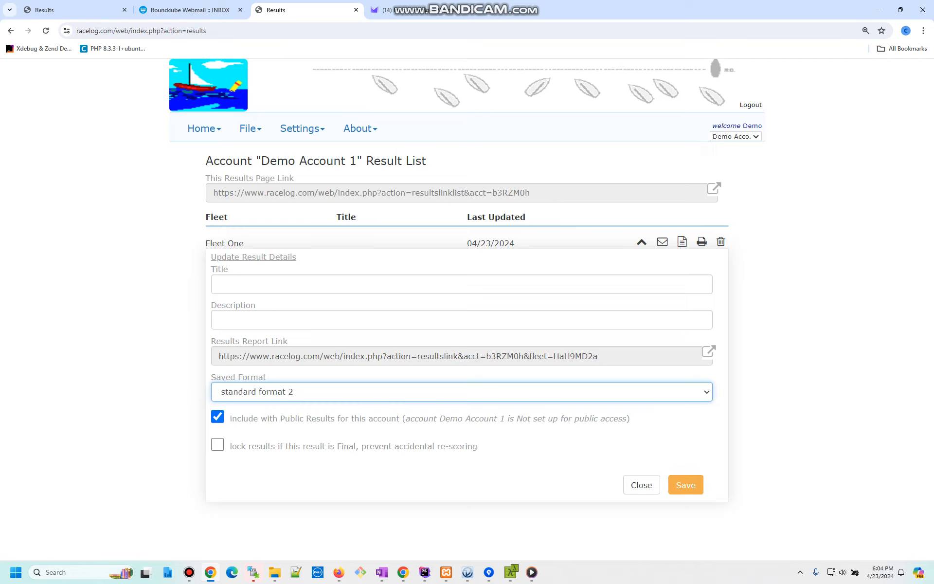
pyautogui.write('Title')
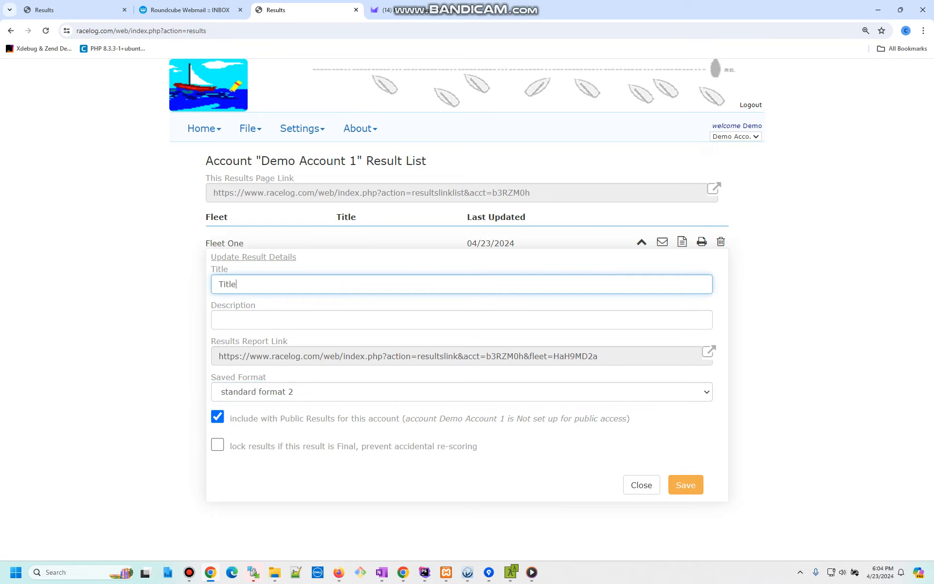
pyautogui.press('Tab')
pyautogui.press('Tab')
pyautogui.press('Tab')
pyautogui.press('Tab')
pyautogui.press('Tab')
pyautogui.press('Tab')
pyautogui.press('Return')
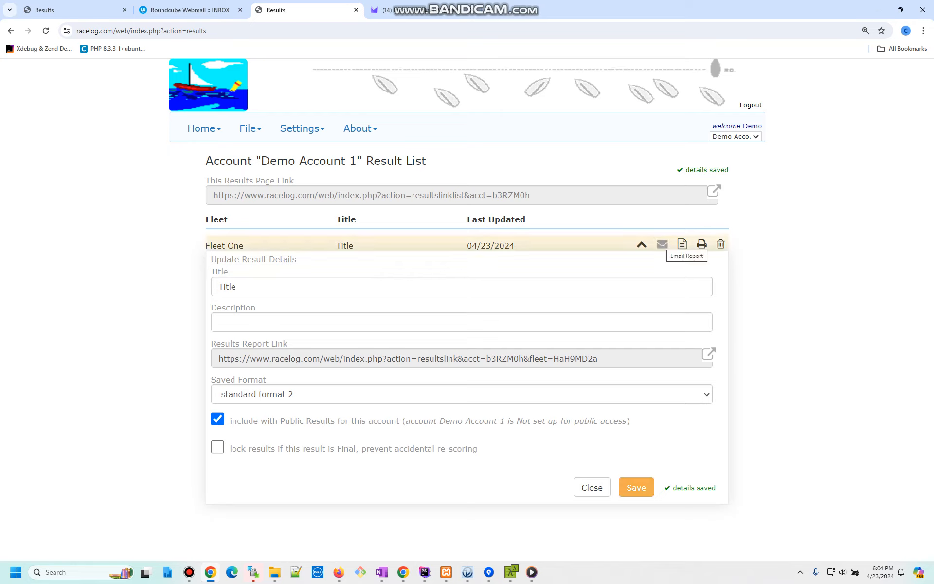
pyautogui.click(662, 243)
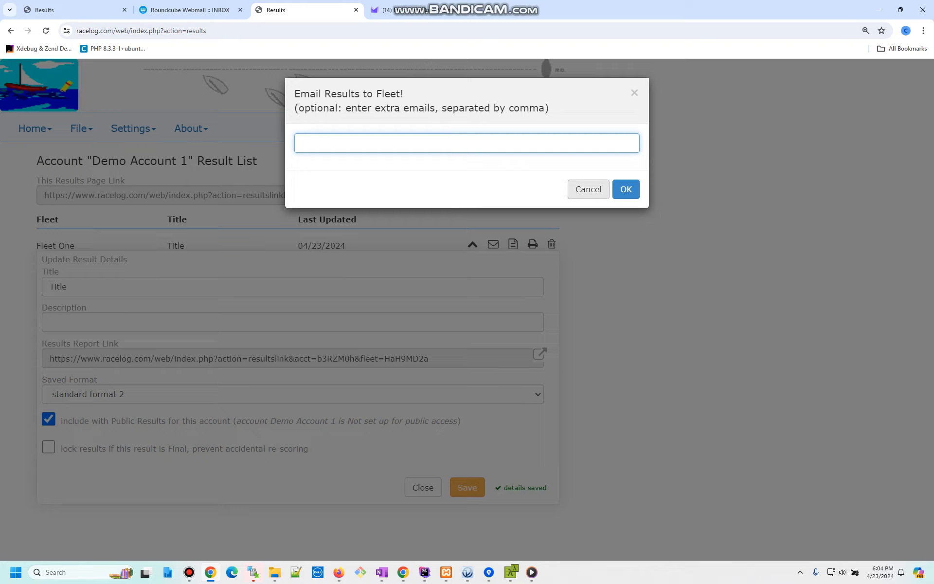
# - Cancel the Email Results to Fleet dialog without sending anything
pyautogui.click(588, 189)
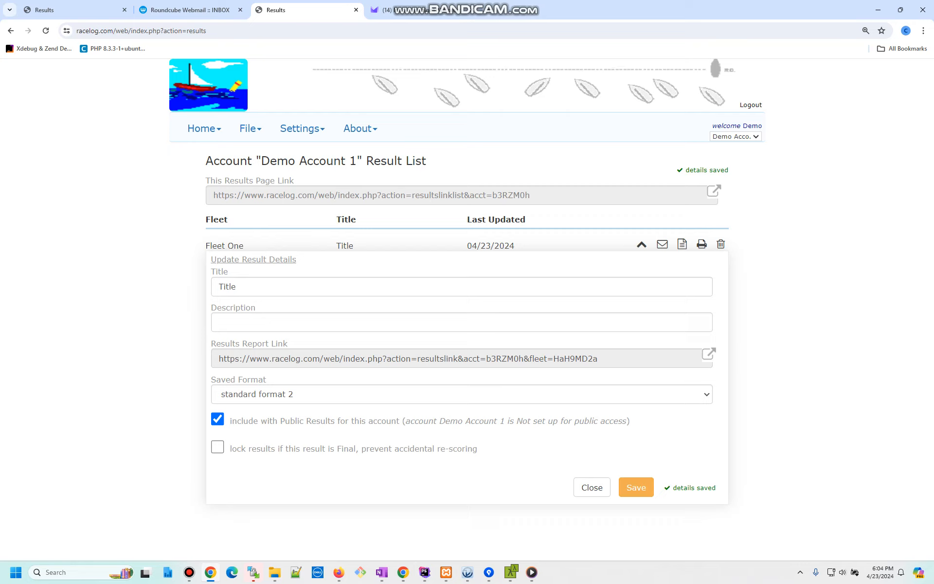